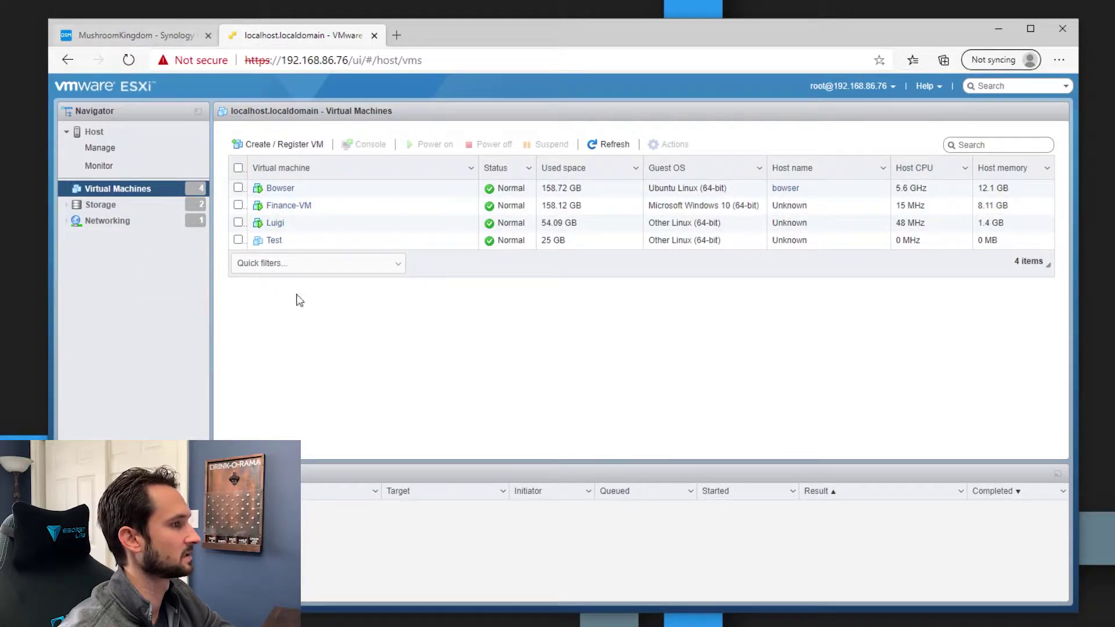
# Launch Active Backup for Business from Package Center on the Synology DSM page, and close Package Center.
pyautogui.click(130, 38)
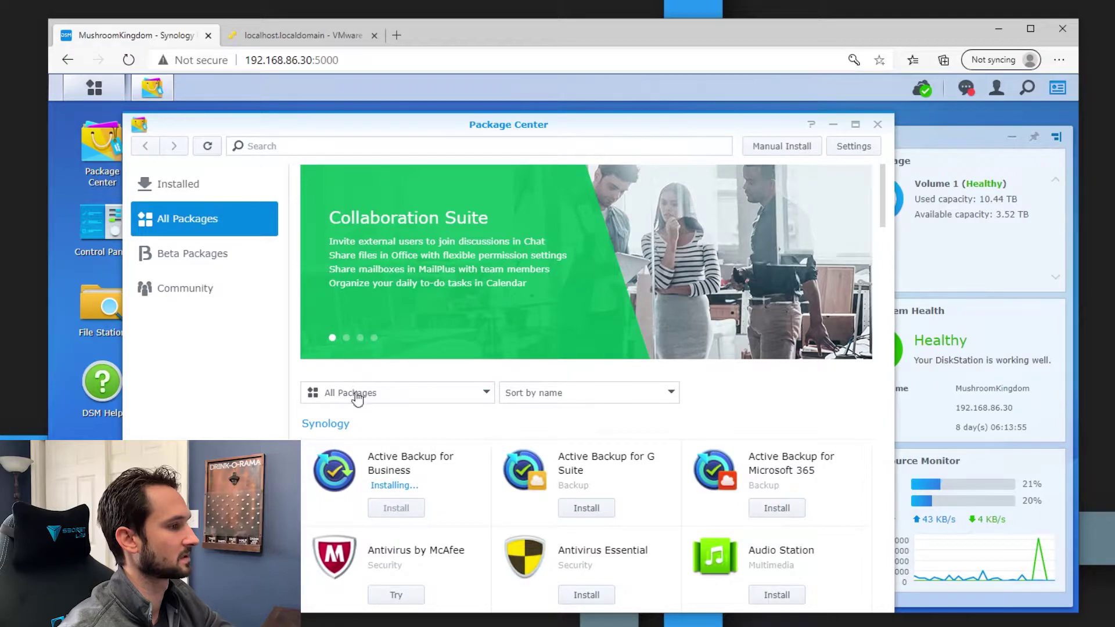
pyautogui.click(432, 469)
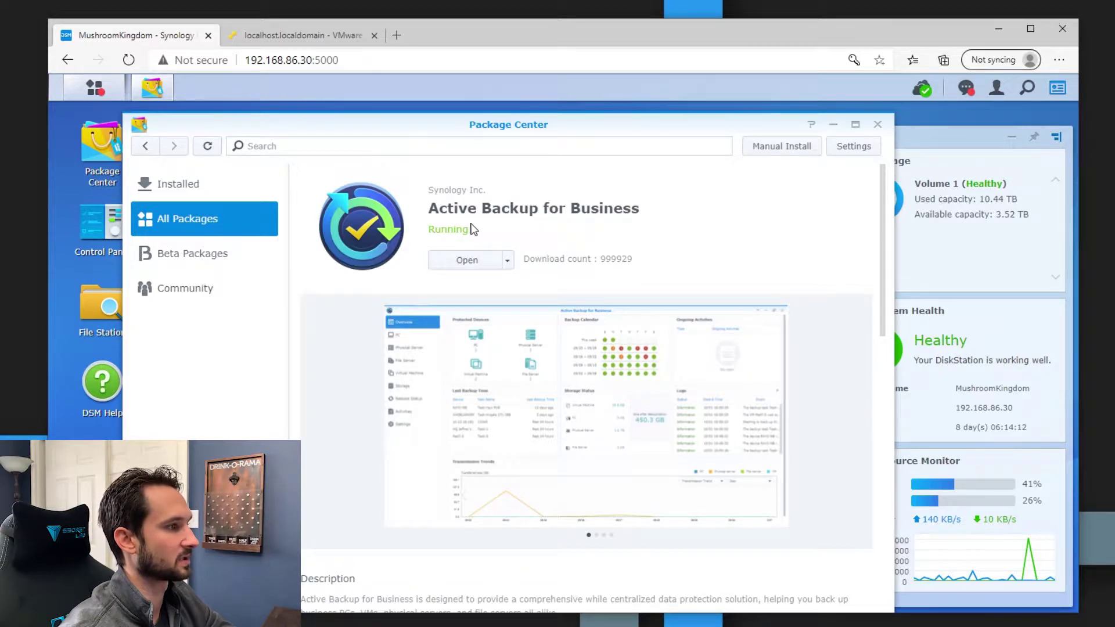
pyautogui.click(460, 264)
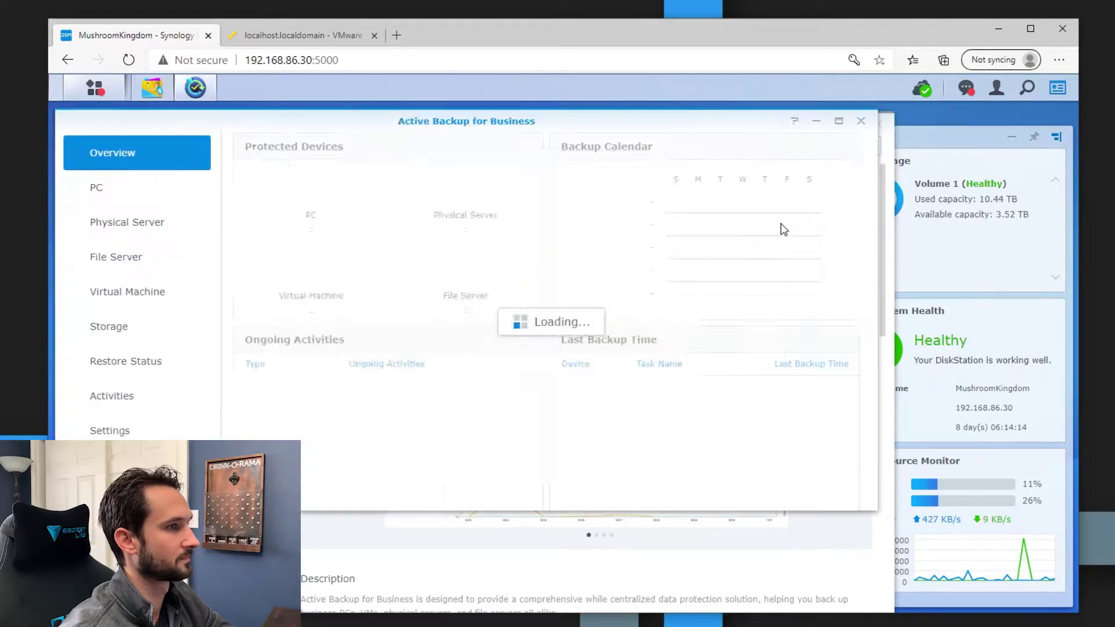
pyautogui.click(882, 124)
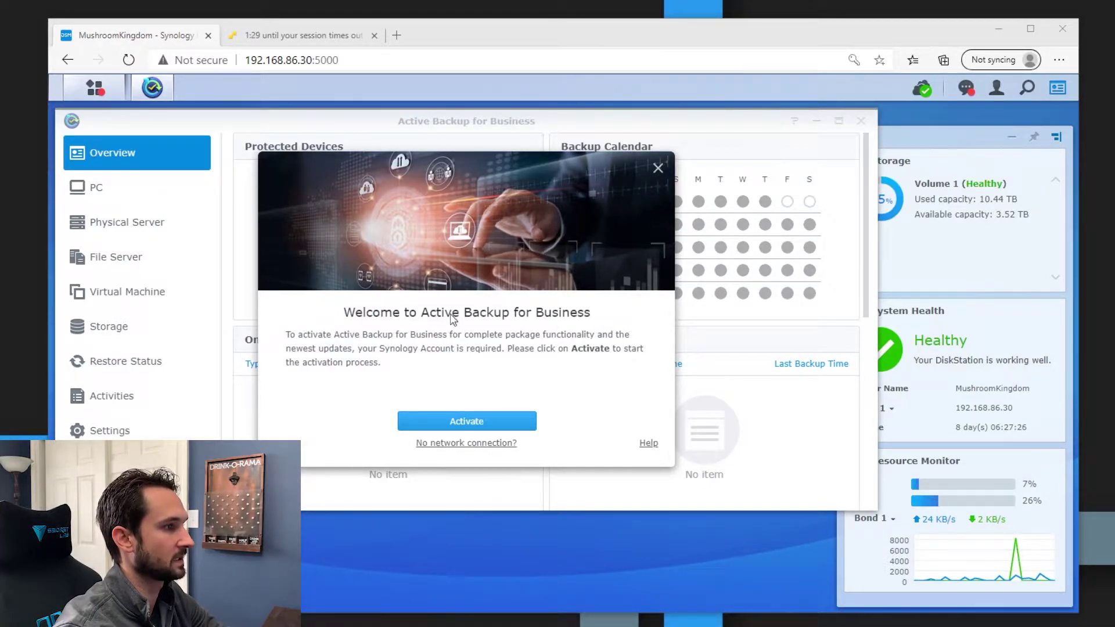
# Activate the Active Backup for Business package, agreeing to the privacy statement.
pyautogui.click(486, 429)
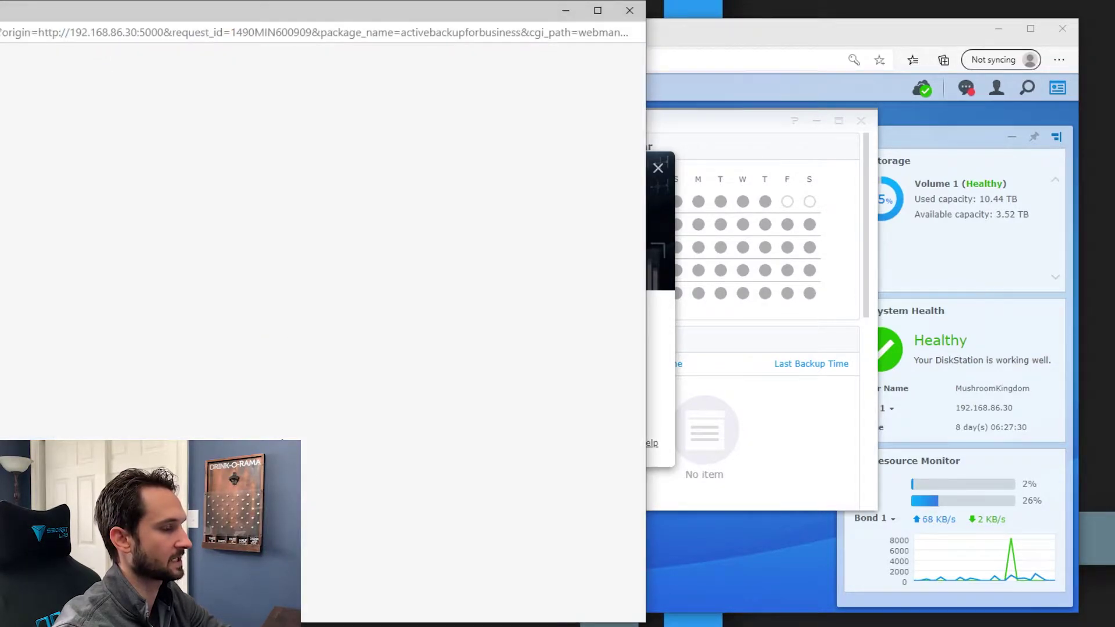
pyautogui.moveTo(324, 15); pyautogui.dragTo(670, 20)
pyautogui.click(523, 410)
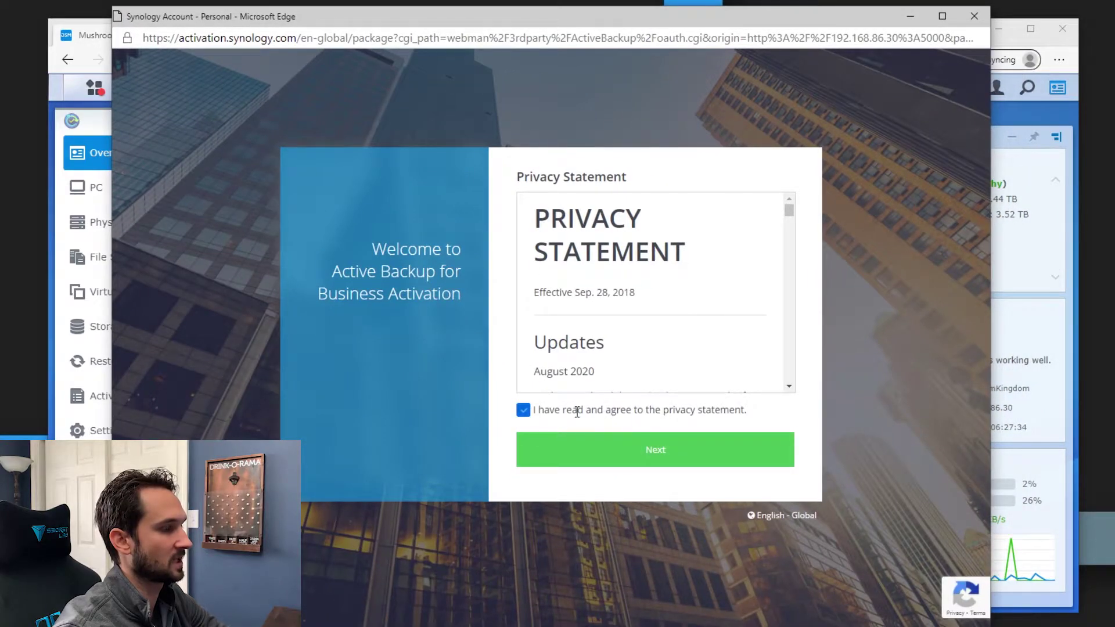
pyautogui.click(635, 468)
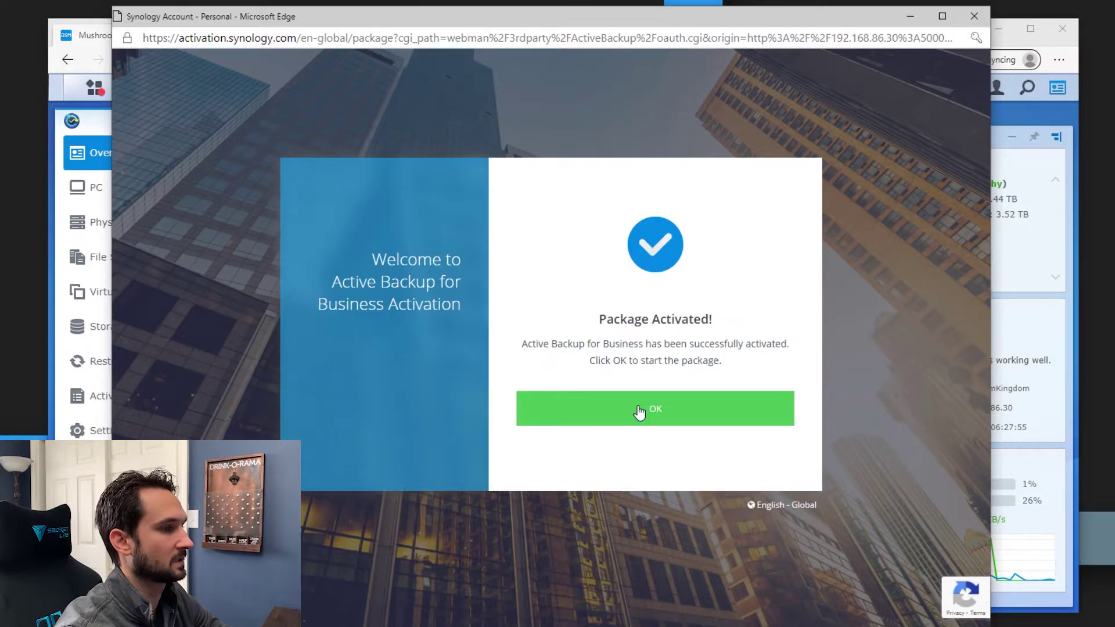
pyautogui.click(639, 411)
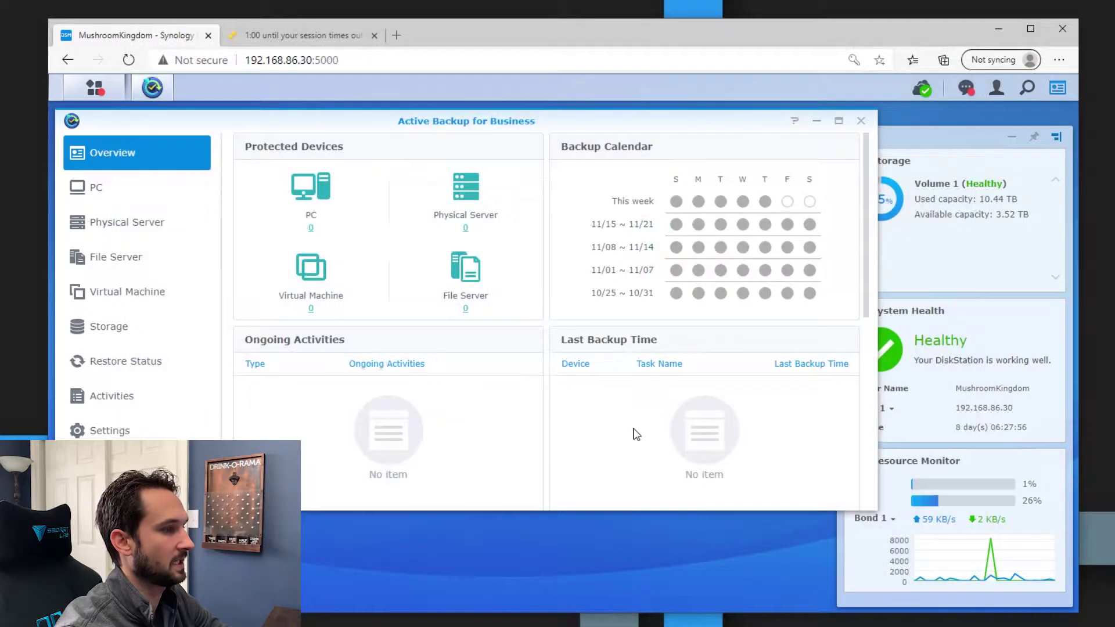
# Maximize the Active Backup for Business window and review its overview dashboard down to the transmission trends.
pyautogui.click(839, 121)
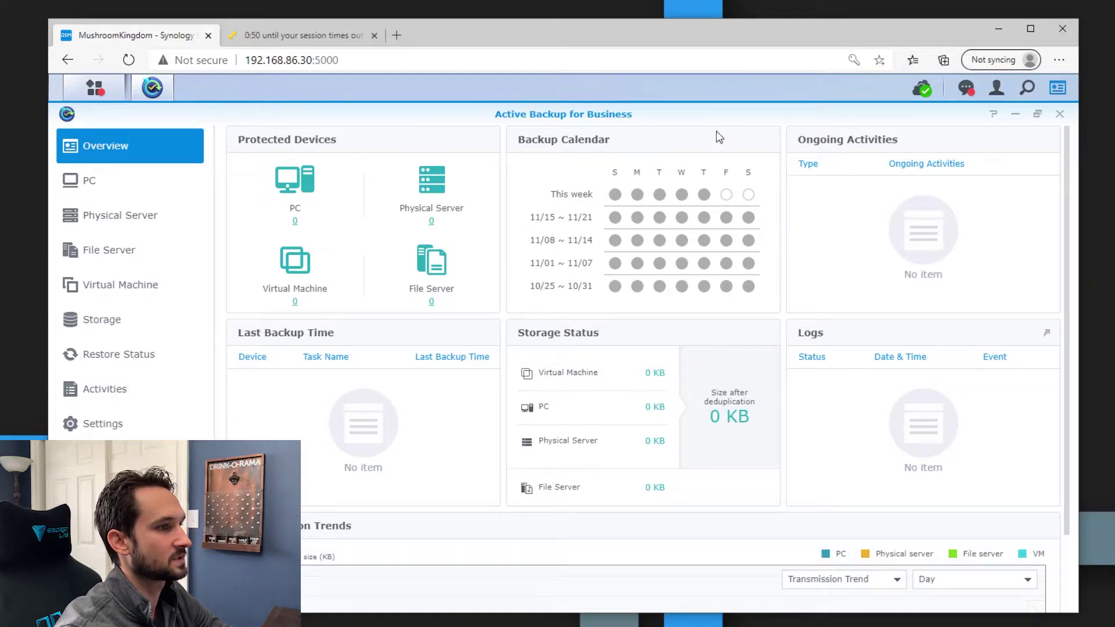
pyautogui.scroll(-2, 530, 364)
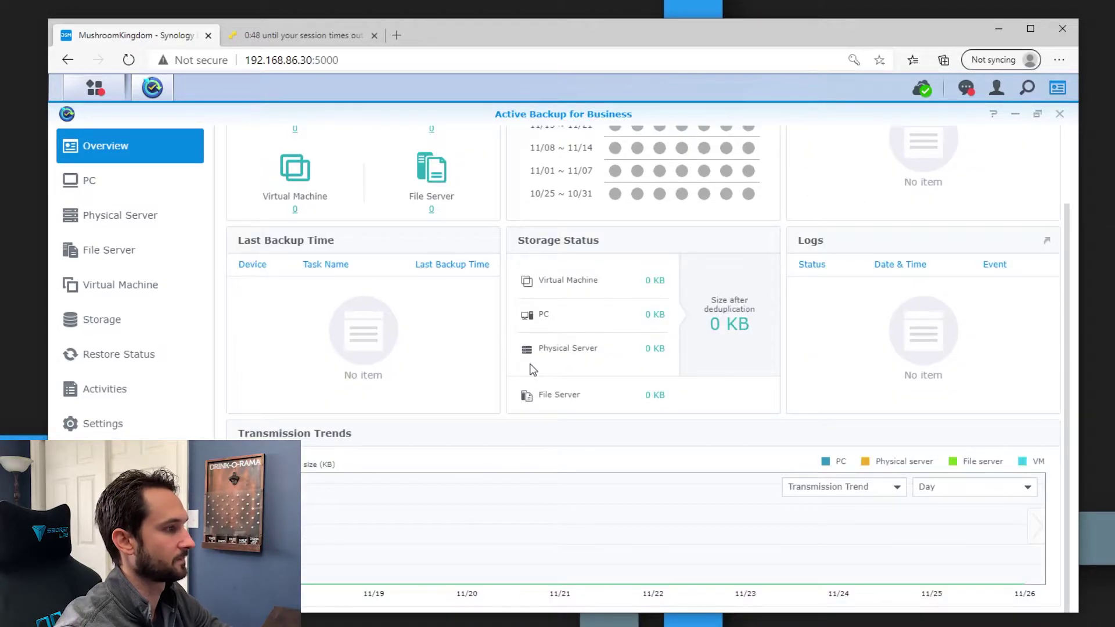
pyautogui.scroll(2, 531, 366)
# Examine the PC backup section and its instructions for adding Windows devices.
pyautogui.click(95, 183)
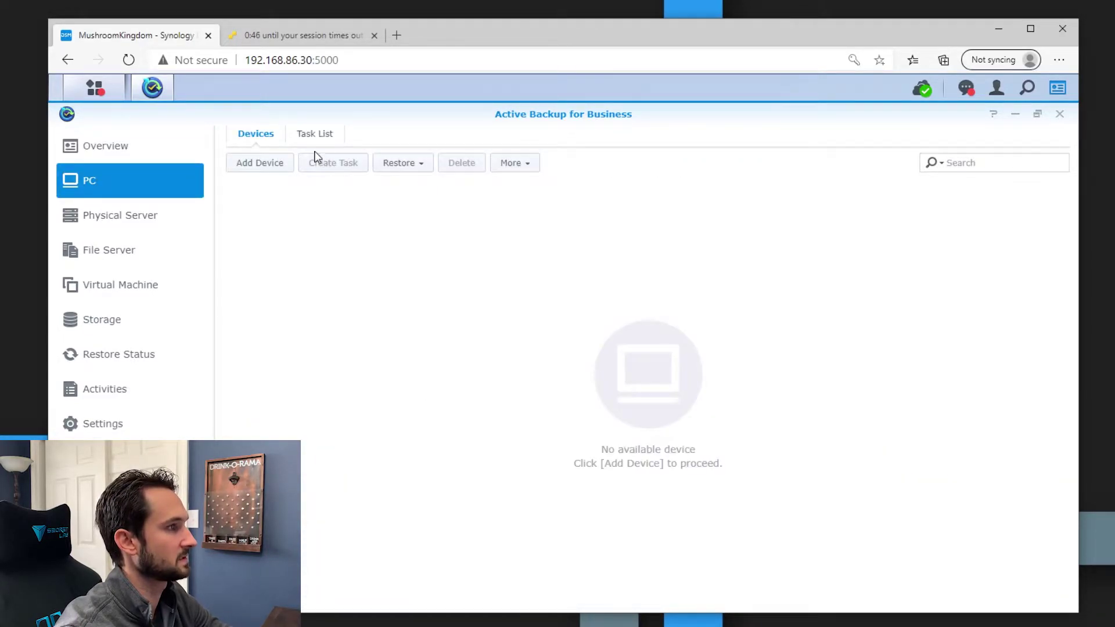
pyautogui.click(279, 166)
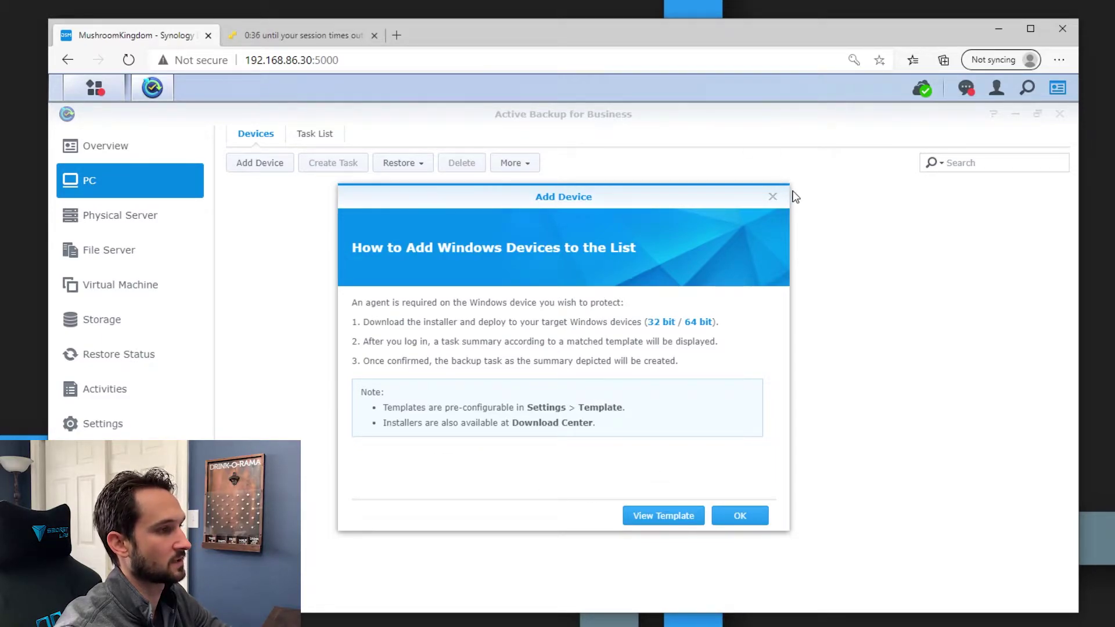
pyautogui.click(773, 197)
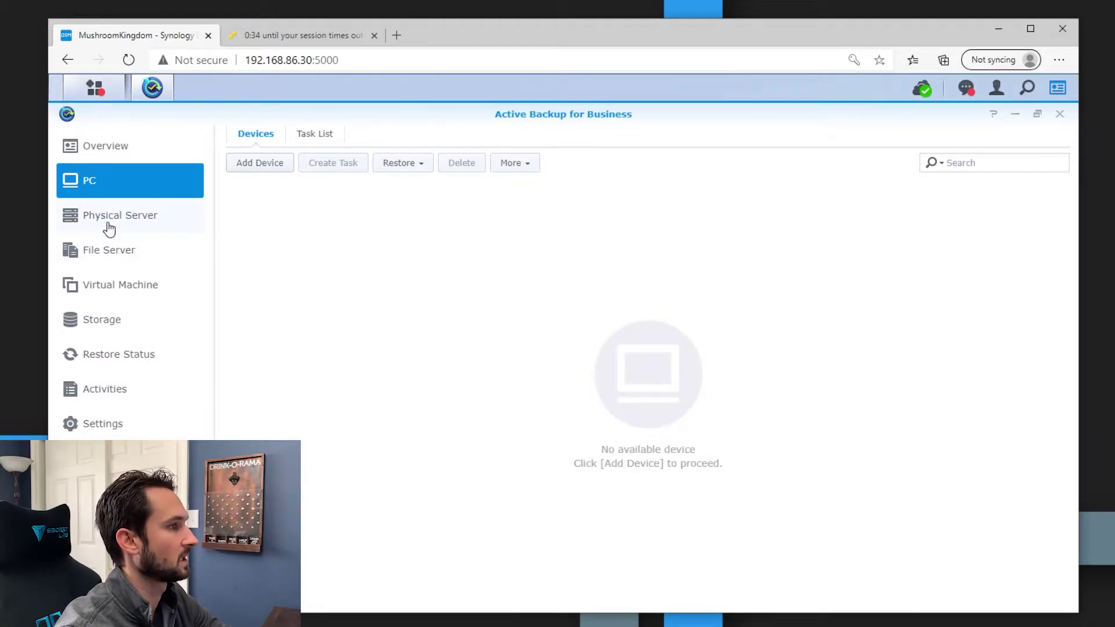
# Look through the Physical Server, File Server, Virtual Machine, Storage, Restore Status and Activities sections.
pyautogui.click(142, 224)
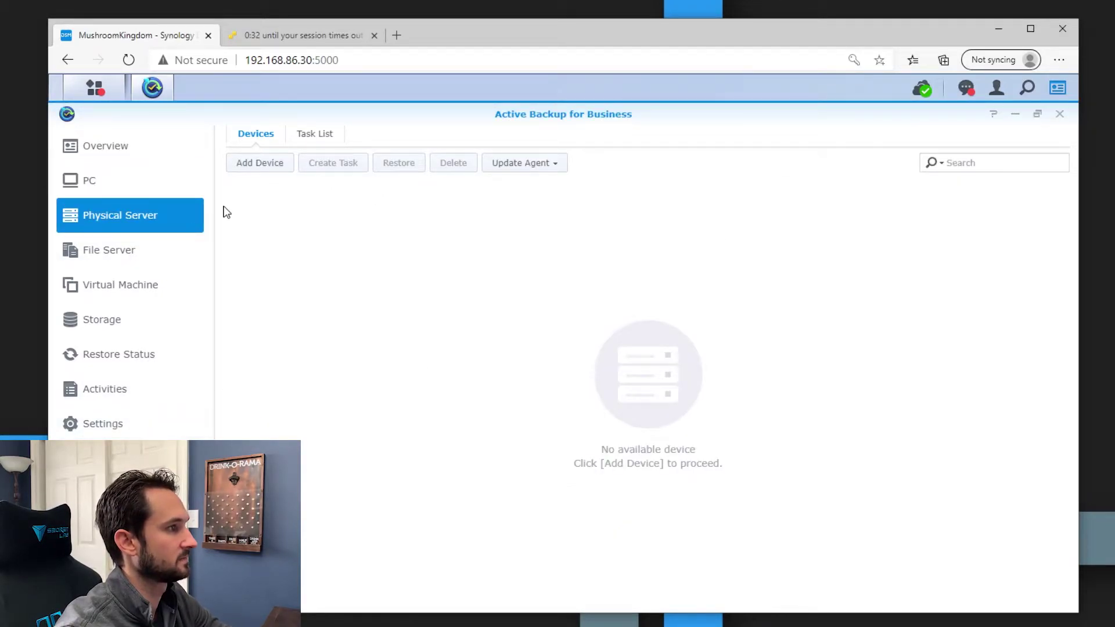
pyautogui.click(146, 259)
pyautogui.click(146, 299)
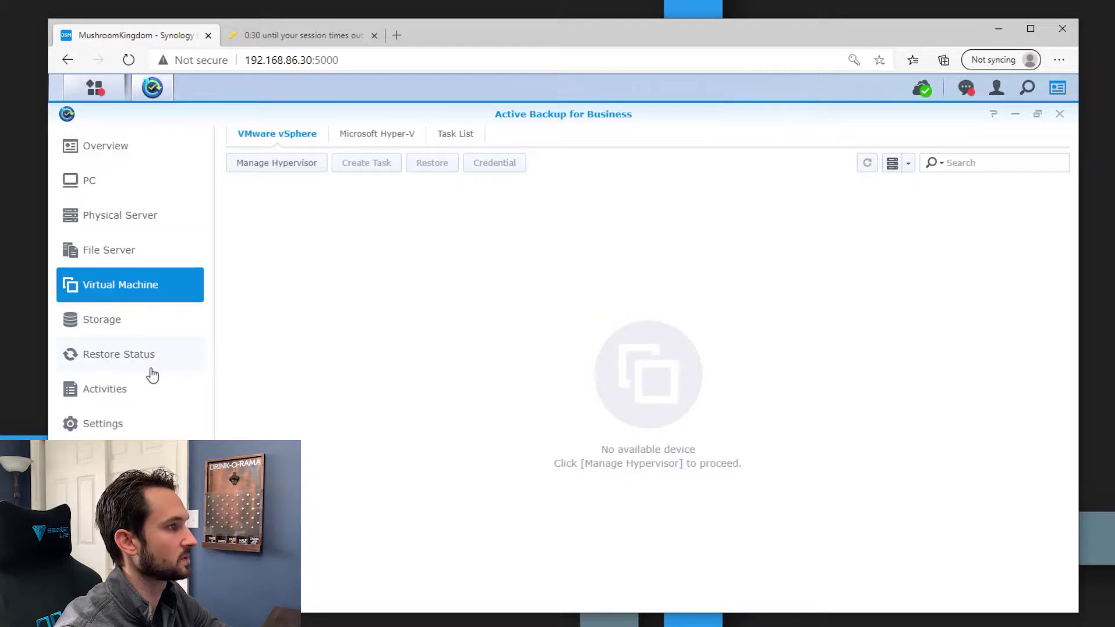
pyautogui.click(112, 330)
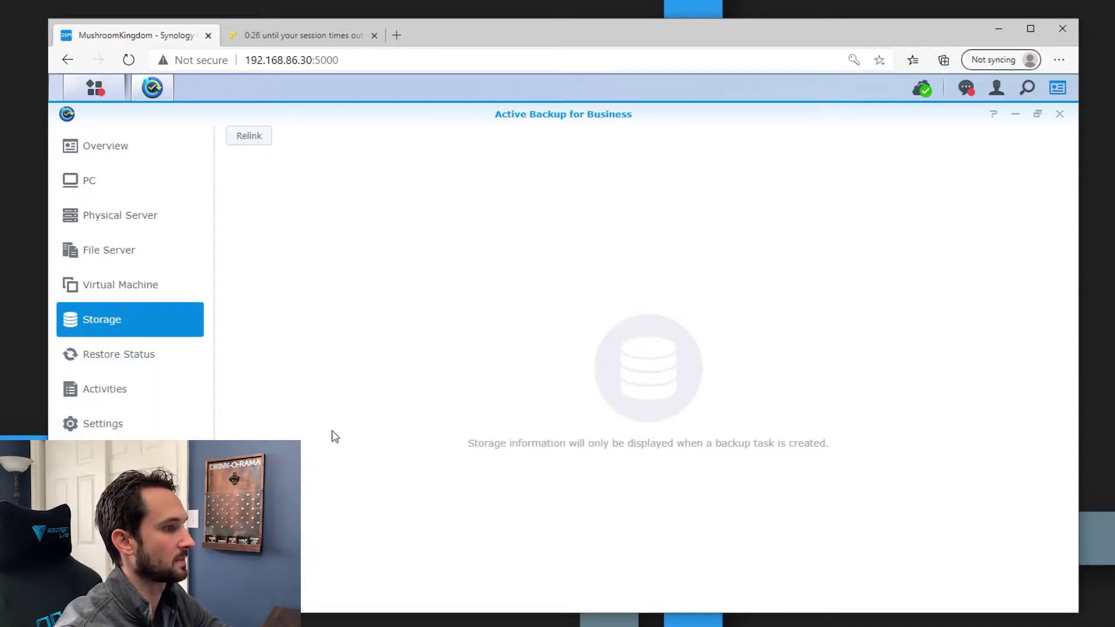
pyautogui.click(139, 364)
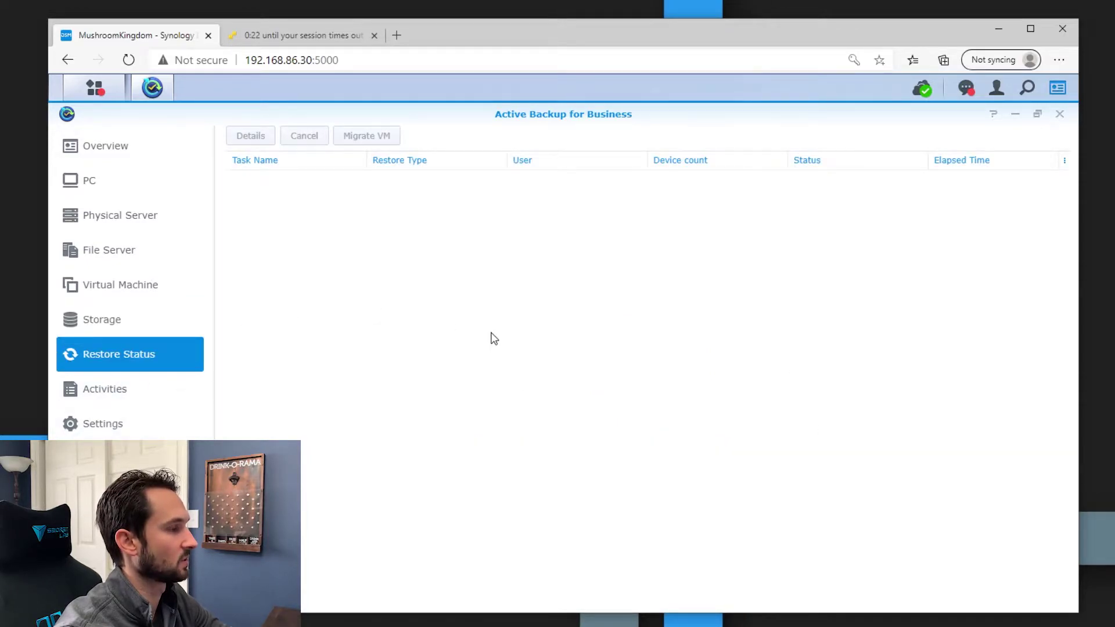
pyautogui.click(104, 401)
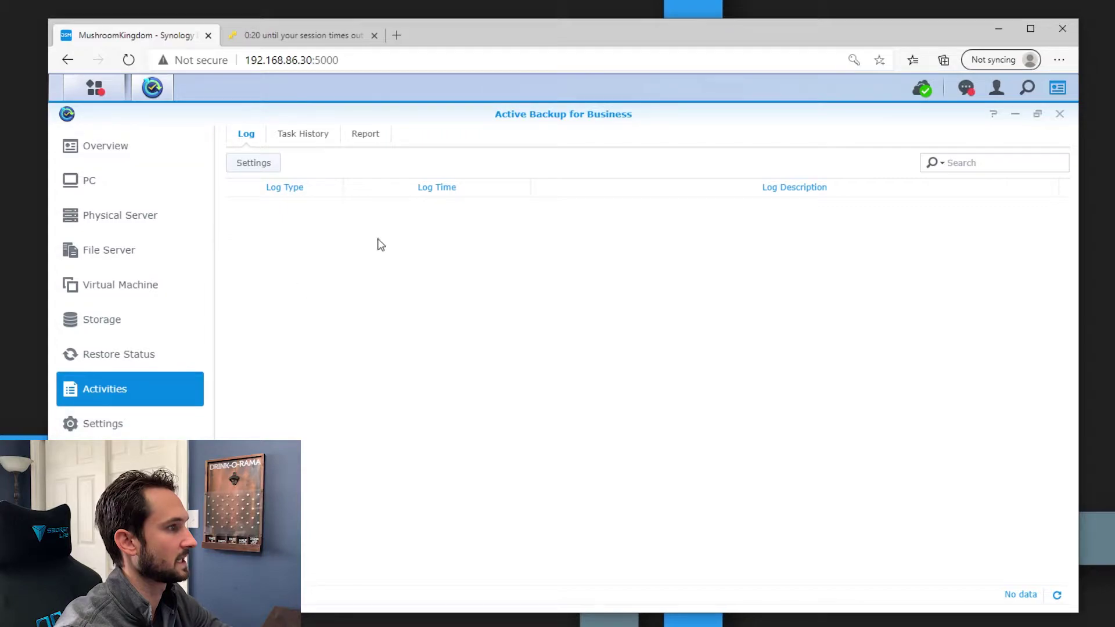
# Examine the concurrent device and retention policy settings and the list of backup templates.
pyautogui.click(128, 432)
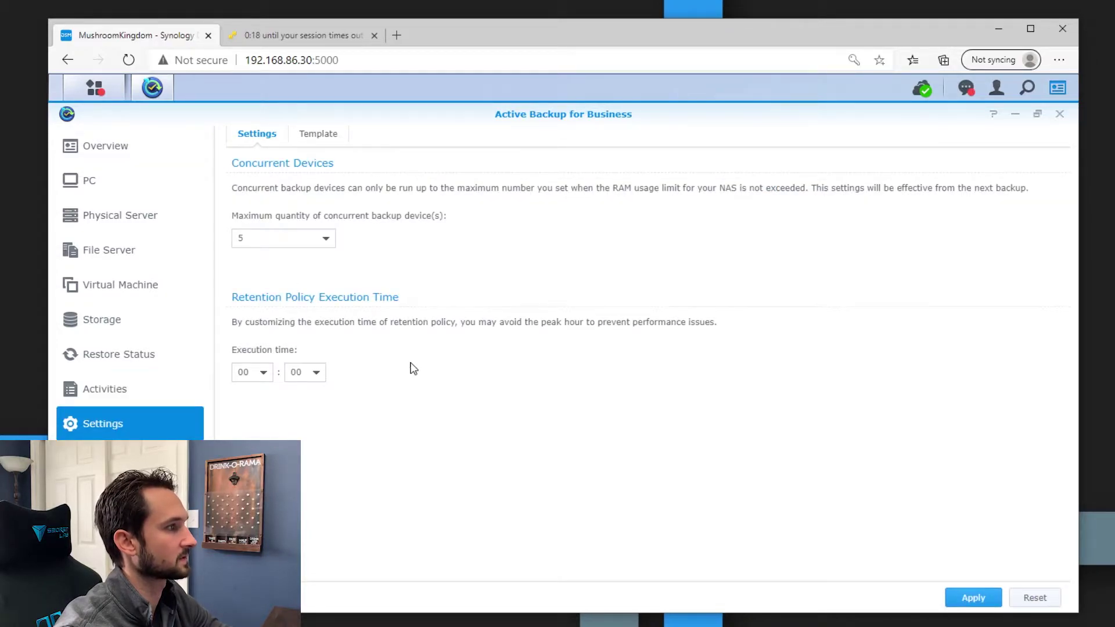
pyautogui.click(328, 134)
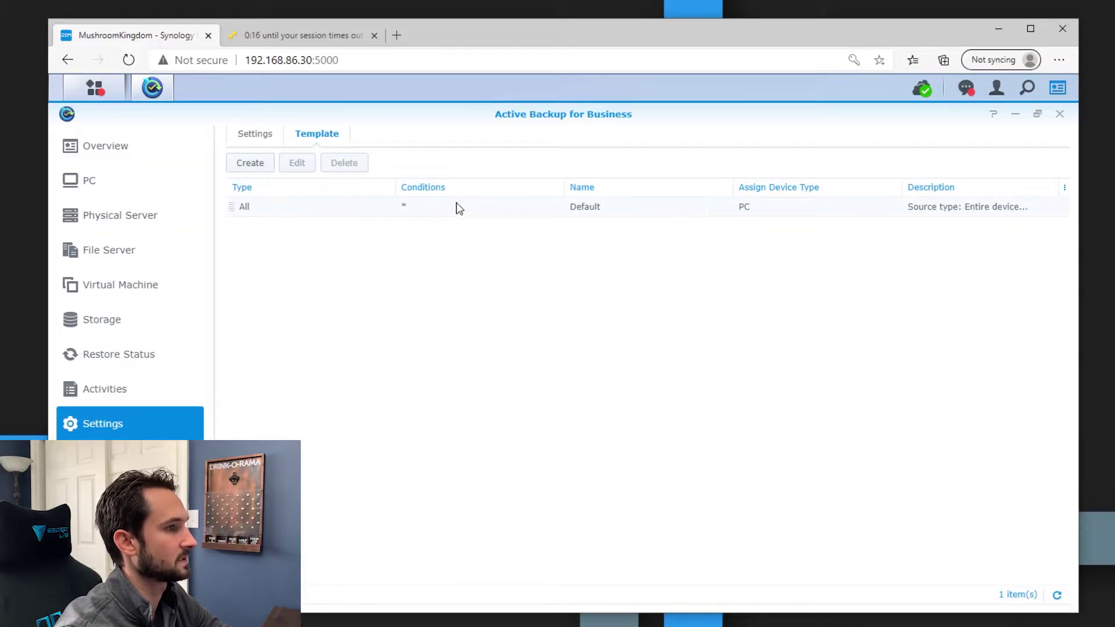
pyautogui.click(248, 138)
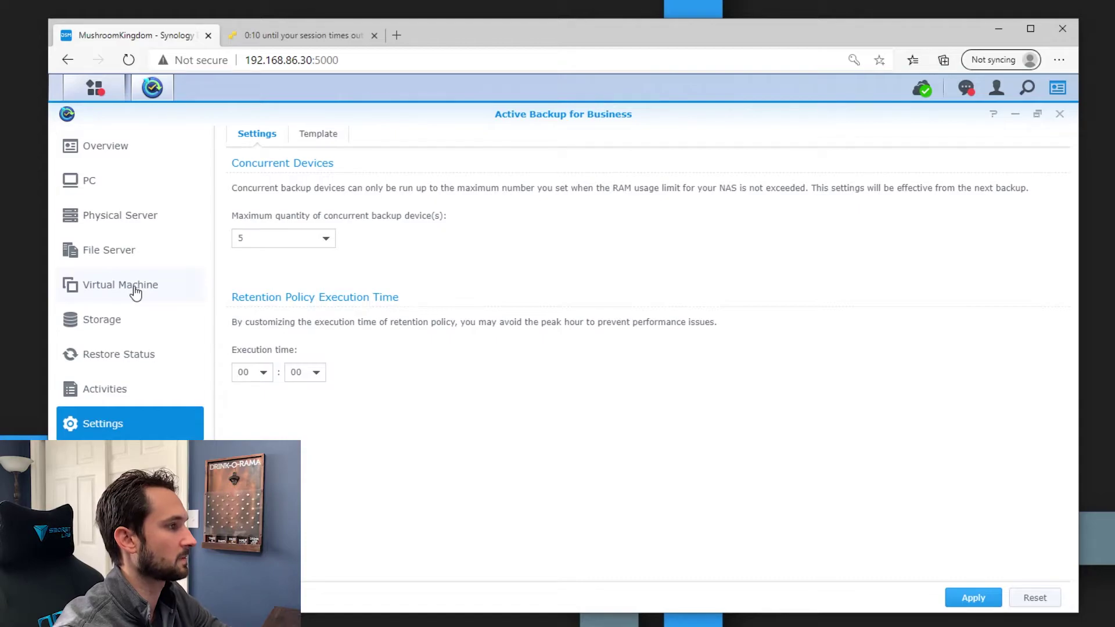
# Start adding a VMware vSphere hypervisor for virtual machine backups, with 192.168.86.76 as its server address.
pyautogui.click(135, 292)
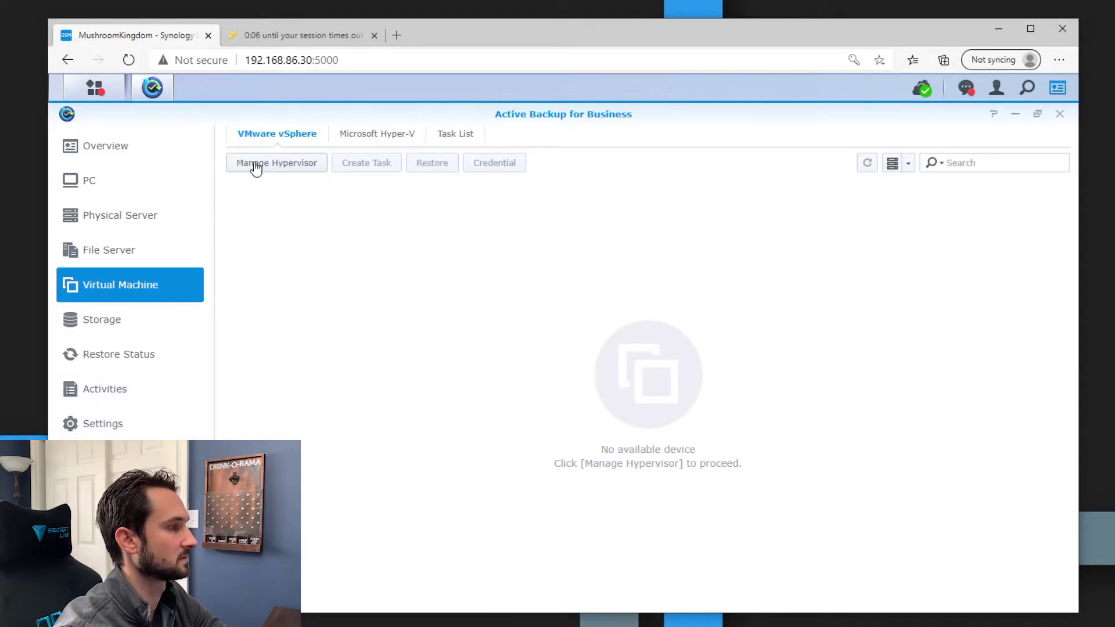
pyautogui.click(279, 165)
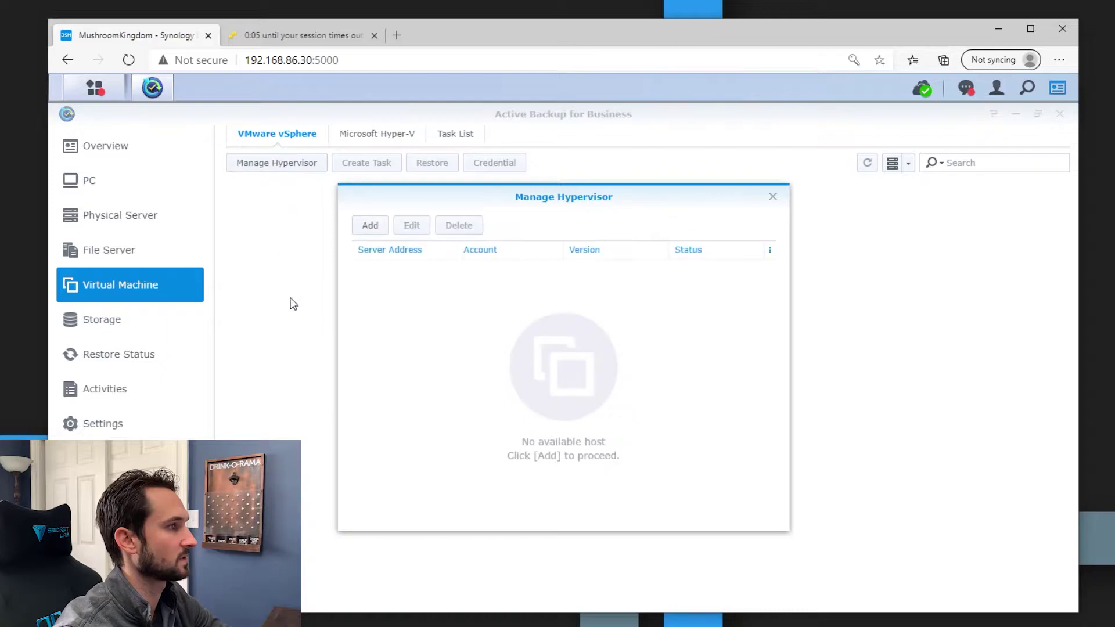
pyautogui.click(372, 225)
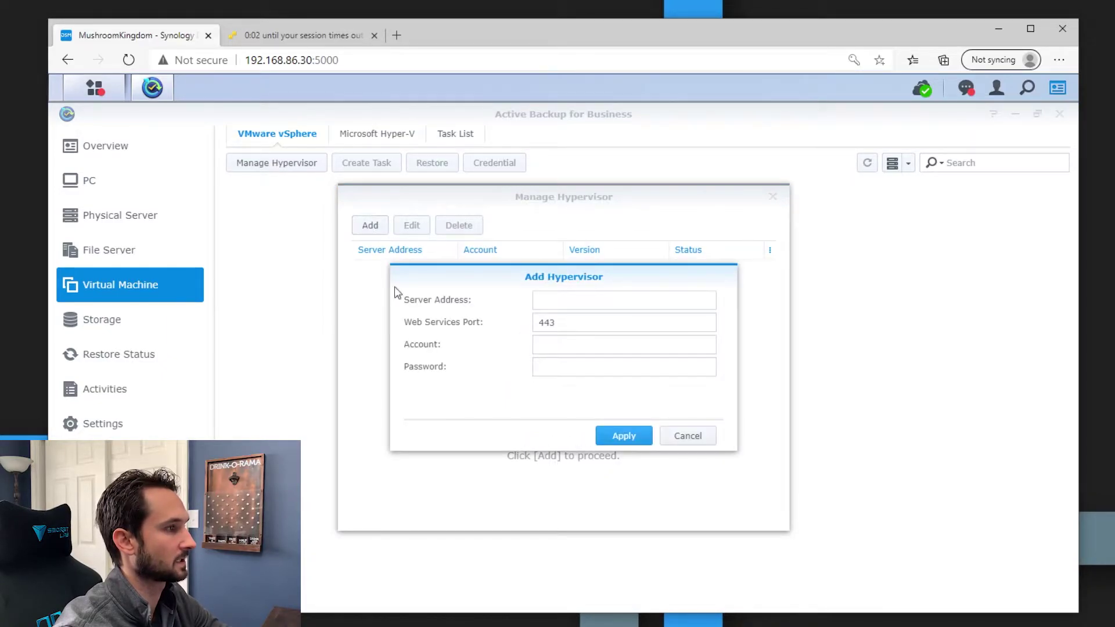
pyautogui.click(557, 300)
pyautogui.write('192.168.86')
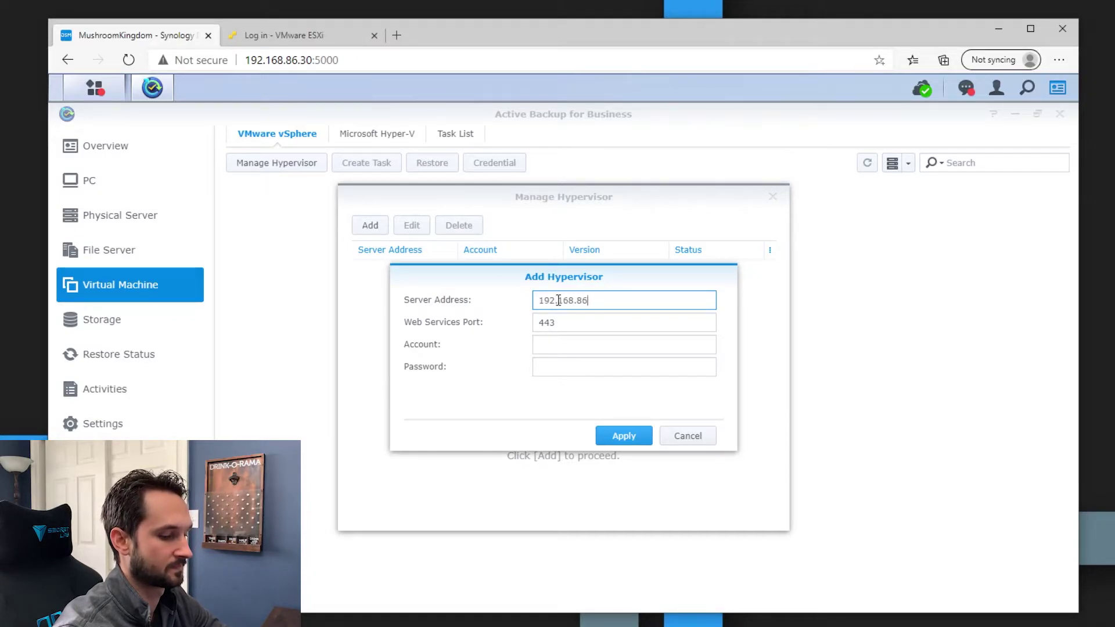
pyautogui.write('.76')
pyautogui.press('Tab')
pyautogui.press('Tab')
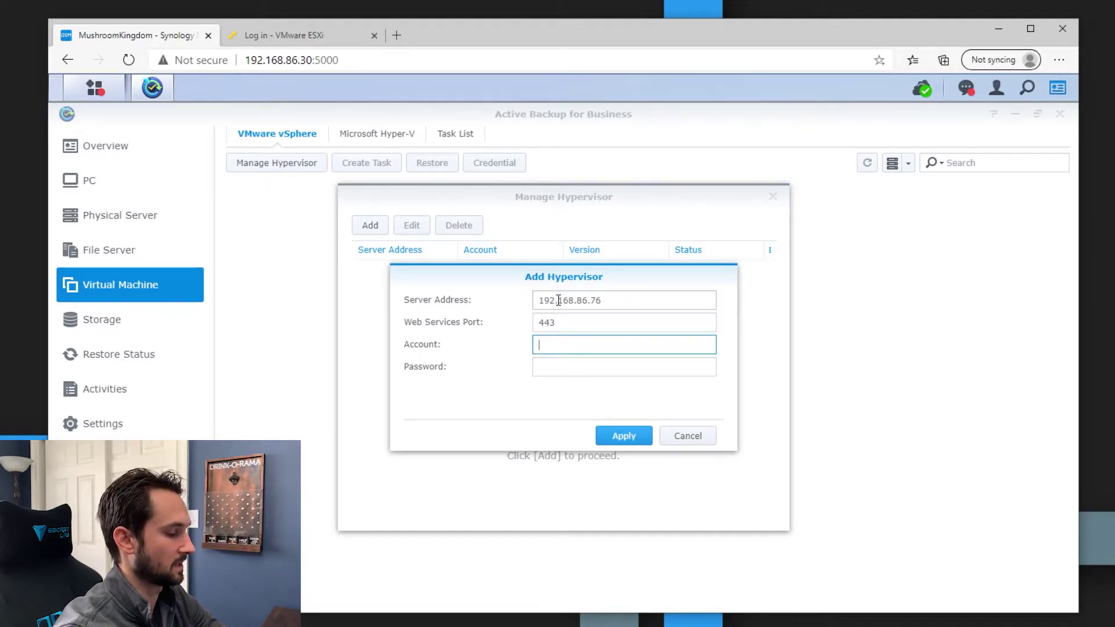
# Connect the hypervisor using the root account and its password, trusting its certificate, and close the hypervisor manager.
pyautogui.write('root')
pyautogui.press('Tab')
pyautogui.write('•••')
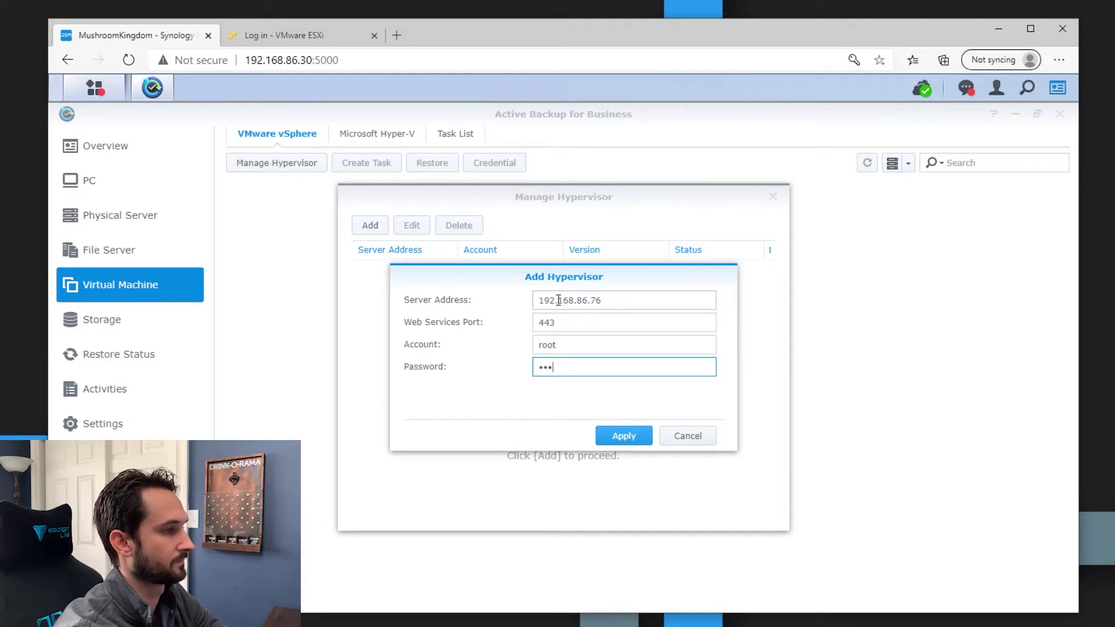
pyautogui.write('•••••••')
pyautogui.press('Return')
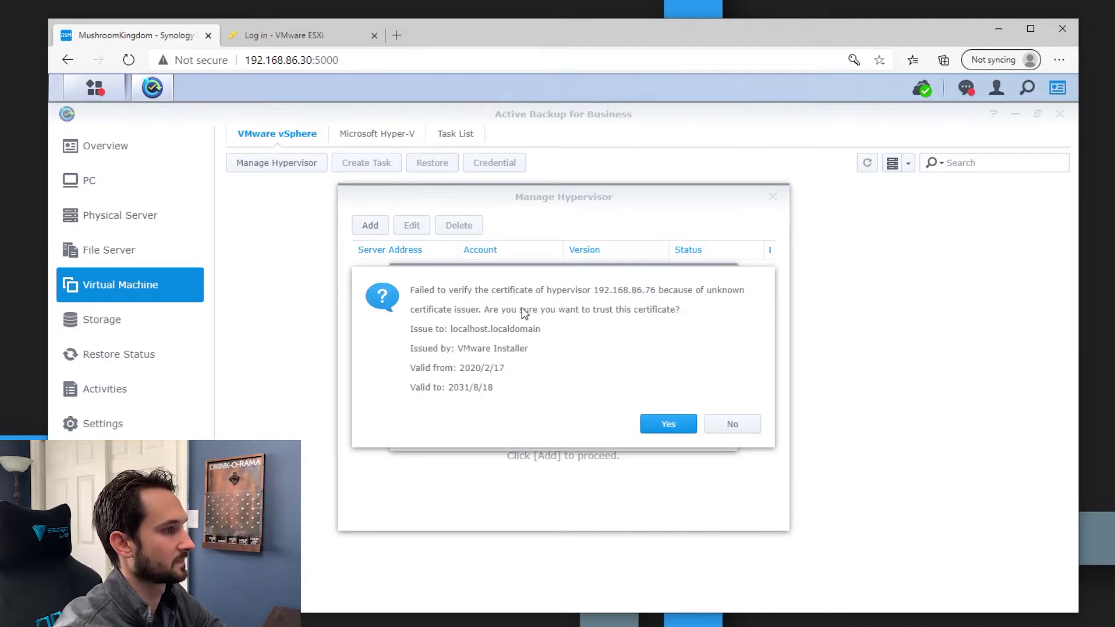
pyautogui.click(667, 424)
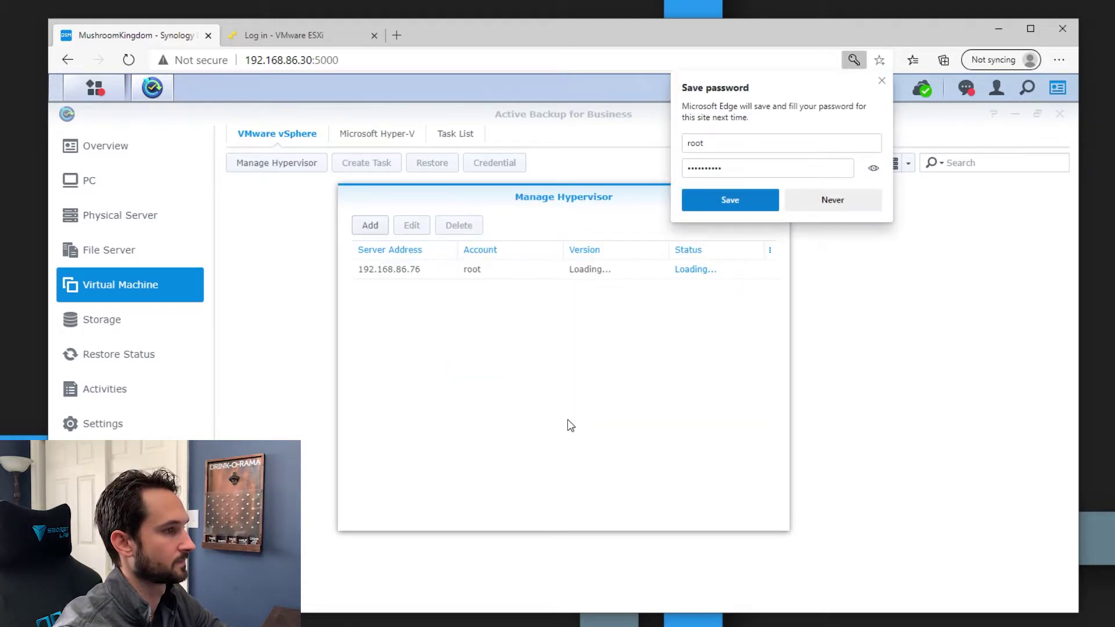
pyautogui.click(882, 80)
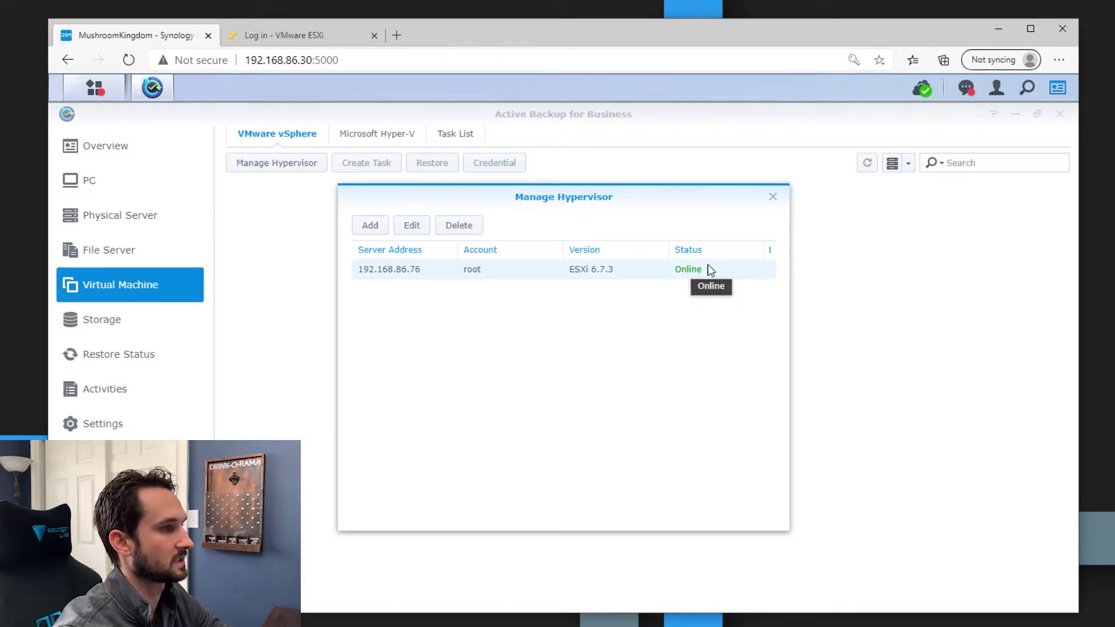
pyautogui.click(772, 198)
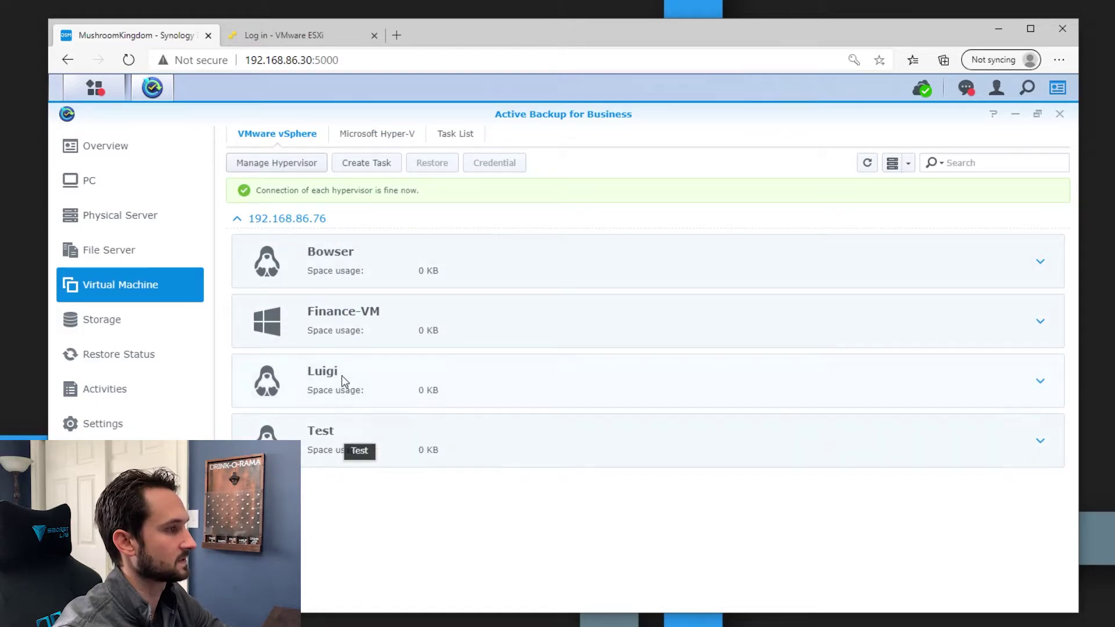
# Examine the hardware and backup task details of the Luigi virtual machine.
pyautogui.click(1039, 383)
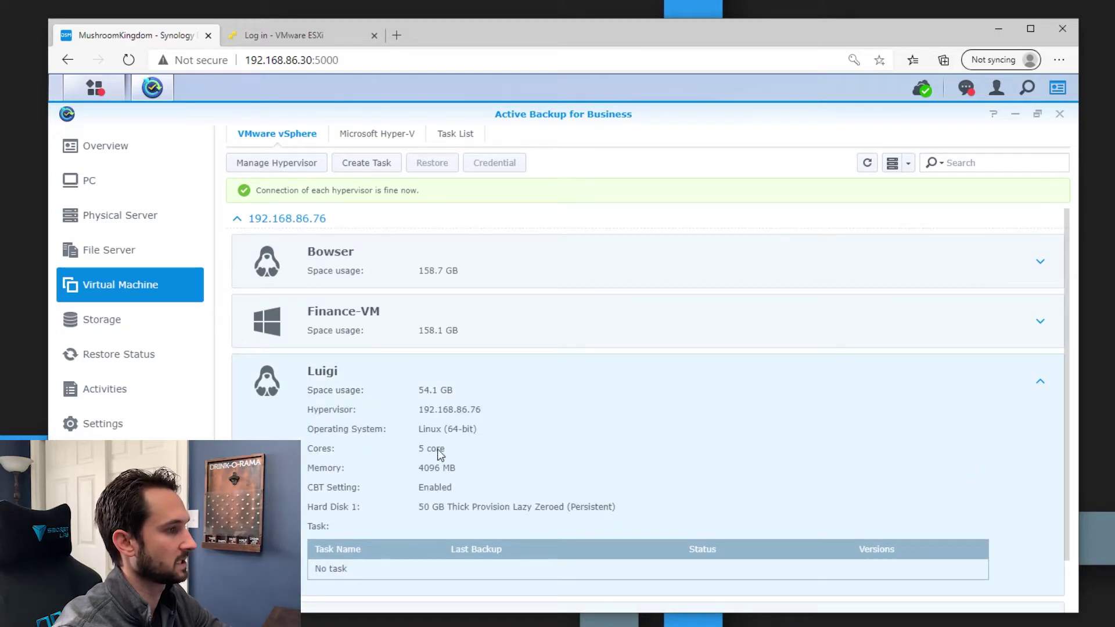
pyautogui.scroll(-1, 424, 430)
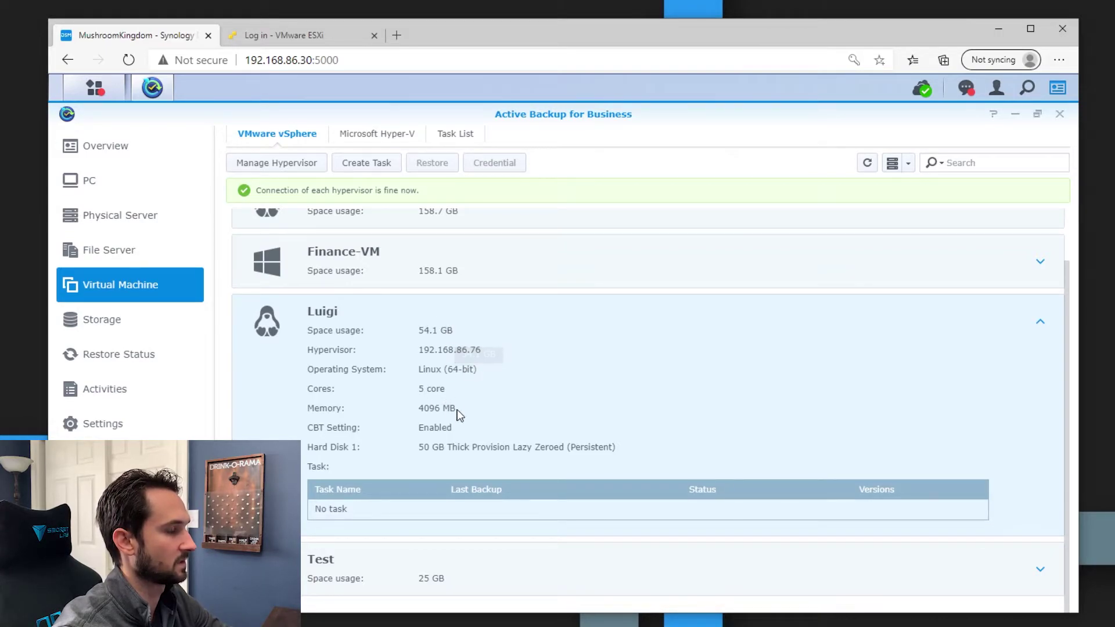
pyautogui.scroll(1, 459, 424)
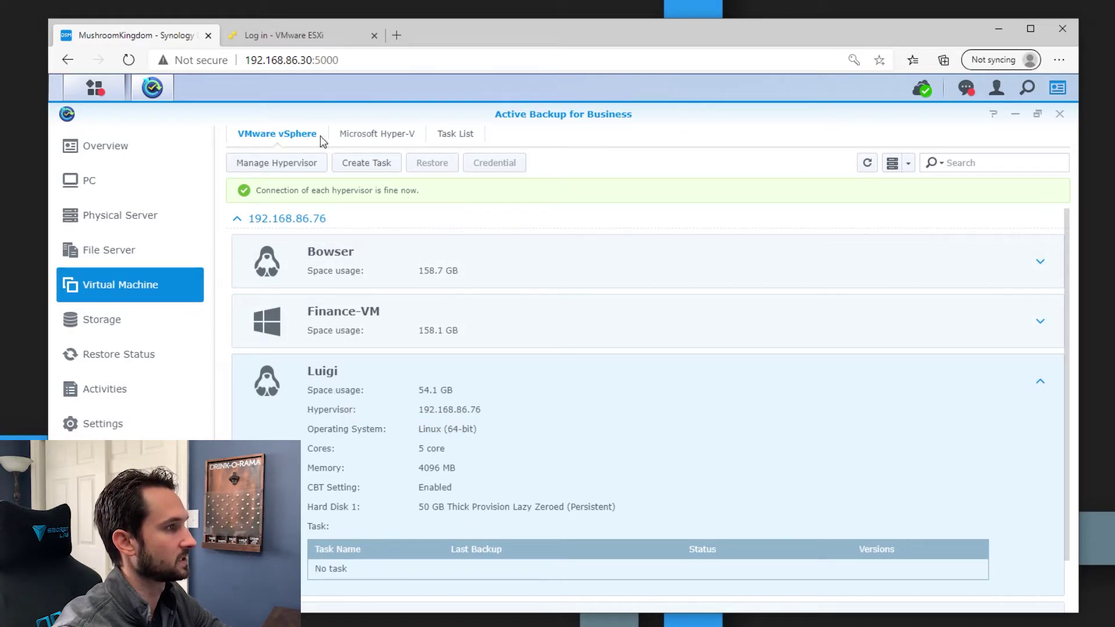
# Create a vSphere backup task with the ActiveBackupforBusiness shared folder as destination and only the Luigi virtual machine selected.
pyautogui.click(373, 165)
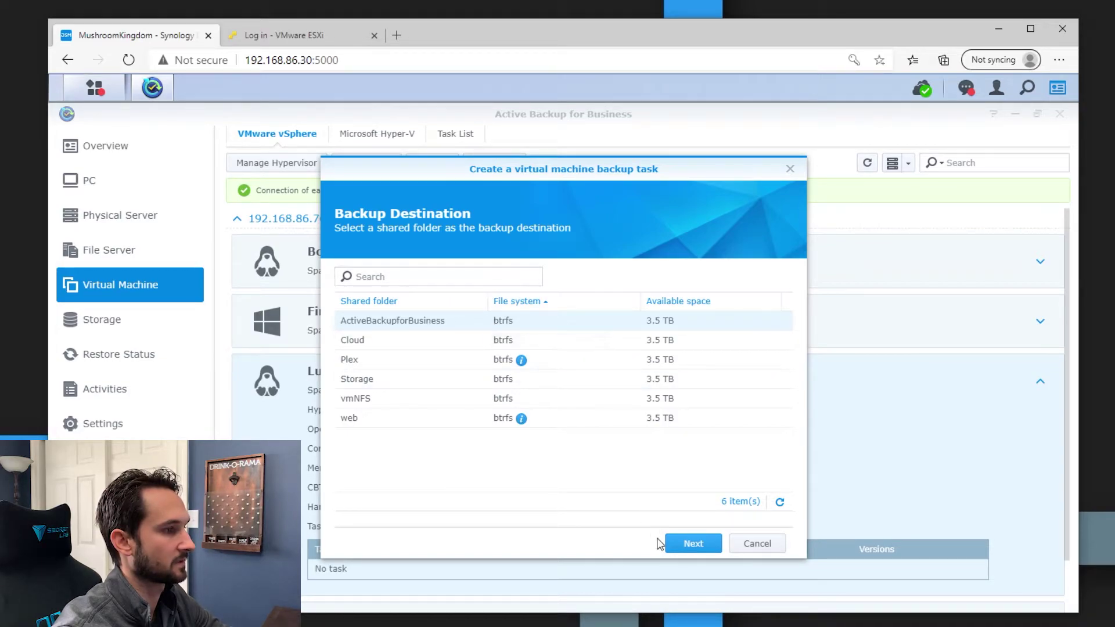
pyautogui.click(693, 543)
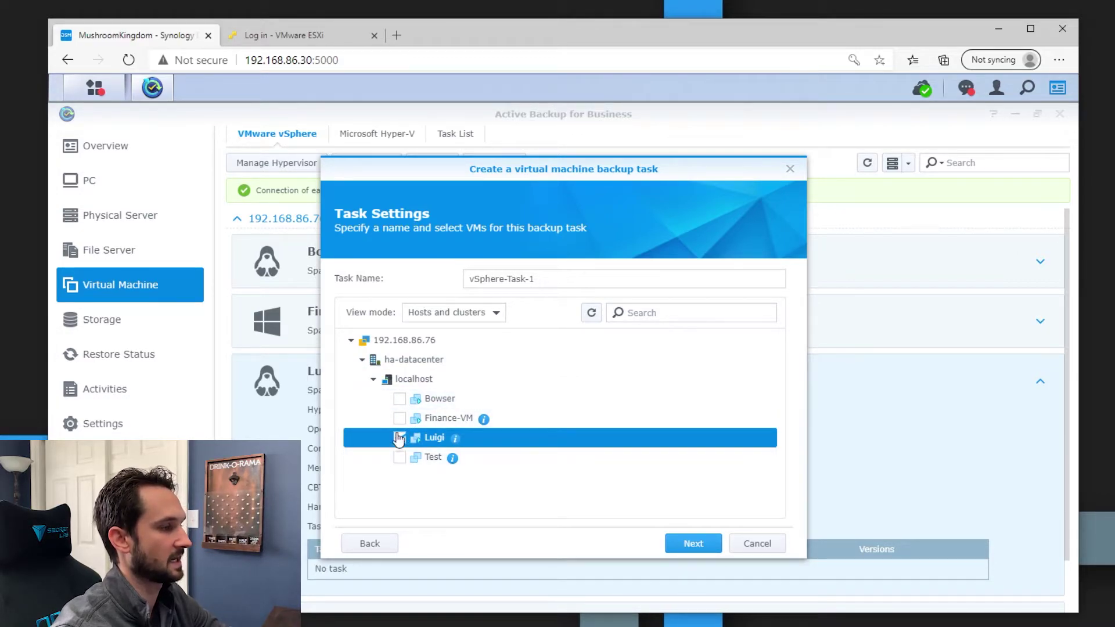
pyautogui.click(399, 457)
pyautogui.click(400, 418)
pyautogui.click(399, 398)
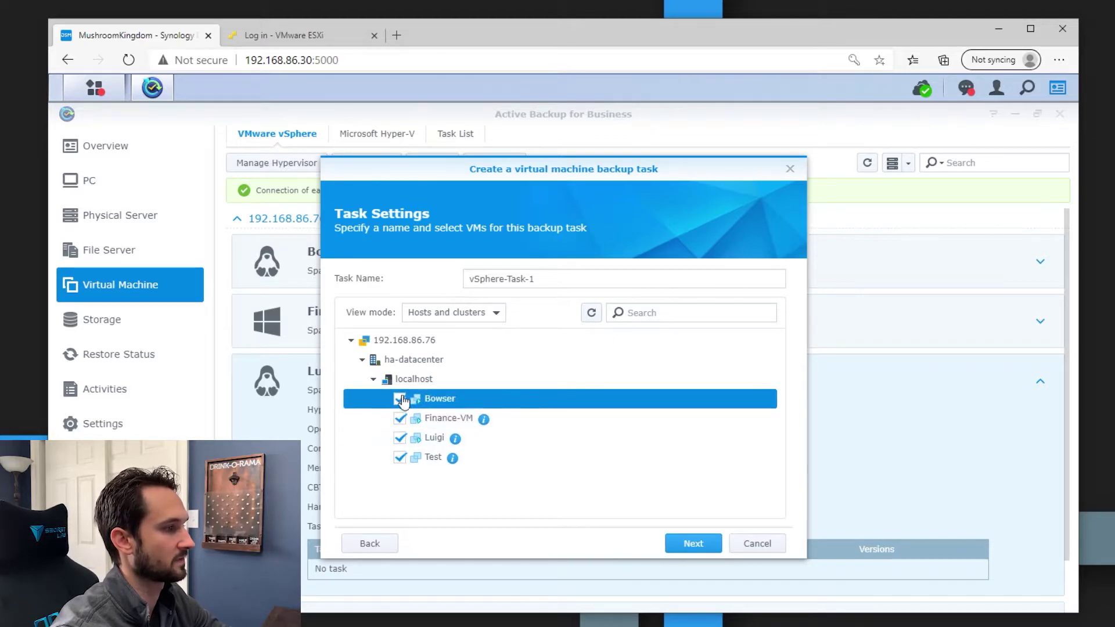
pyautogui.click(399, 458)
pyautogui.click(400, 398)
pyautogui.click(399, 418)
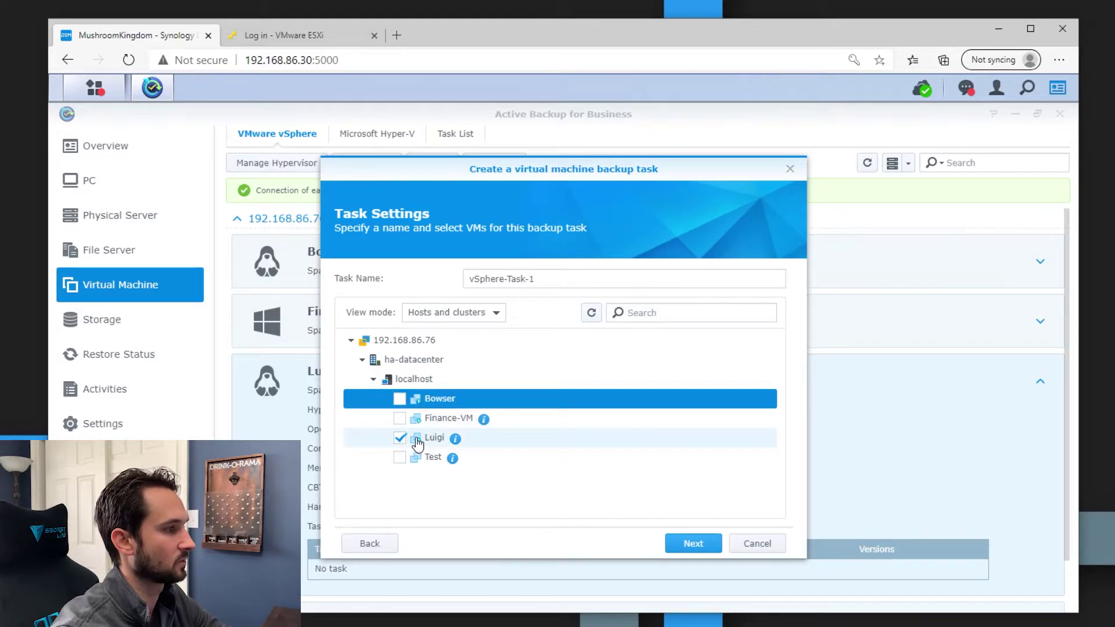
# Name the backup task Luigi-Backup and continue to its configuration settings.
pyautogui.moveTo(559, 278); pyautogui.dragTo(450, 293)
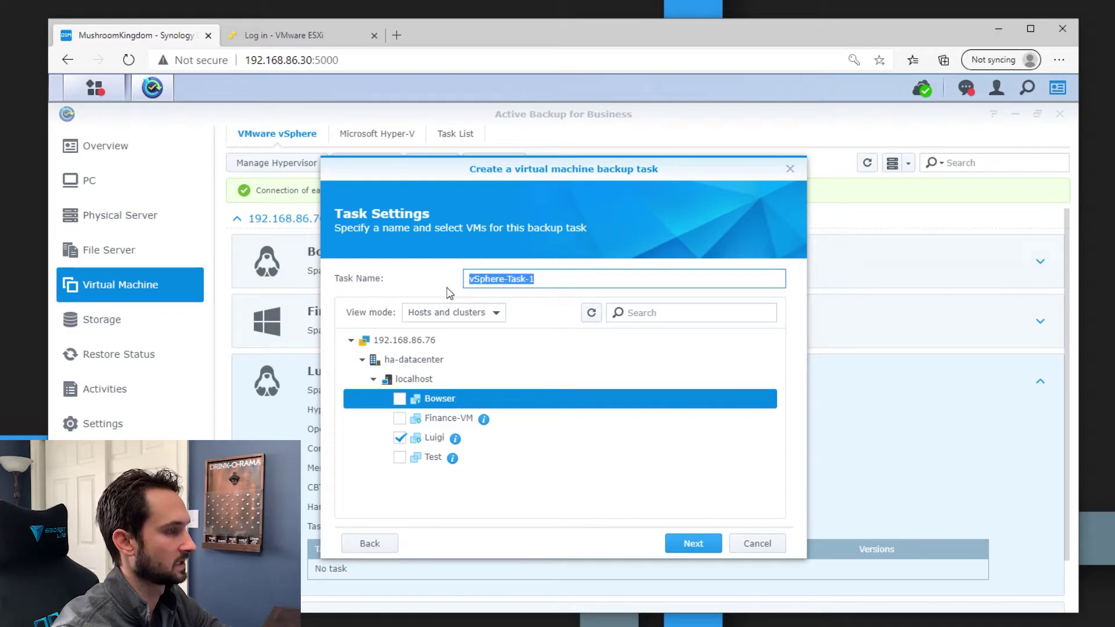
pyautogui.write('Lui')
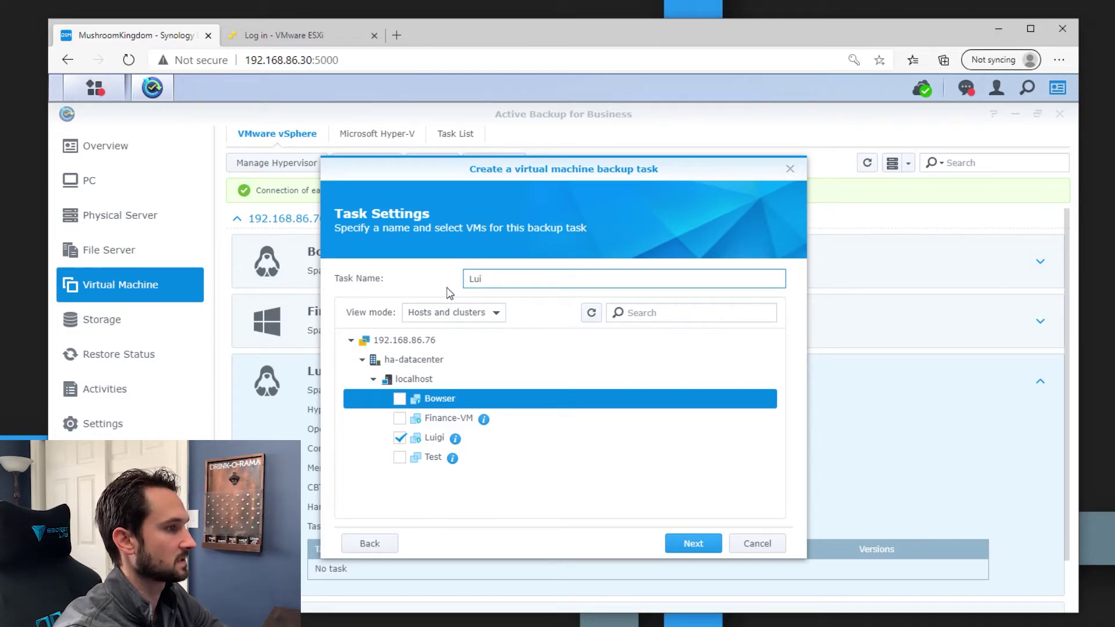
pyautogui.write('gi-Backup')
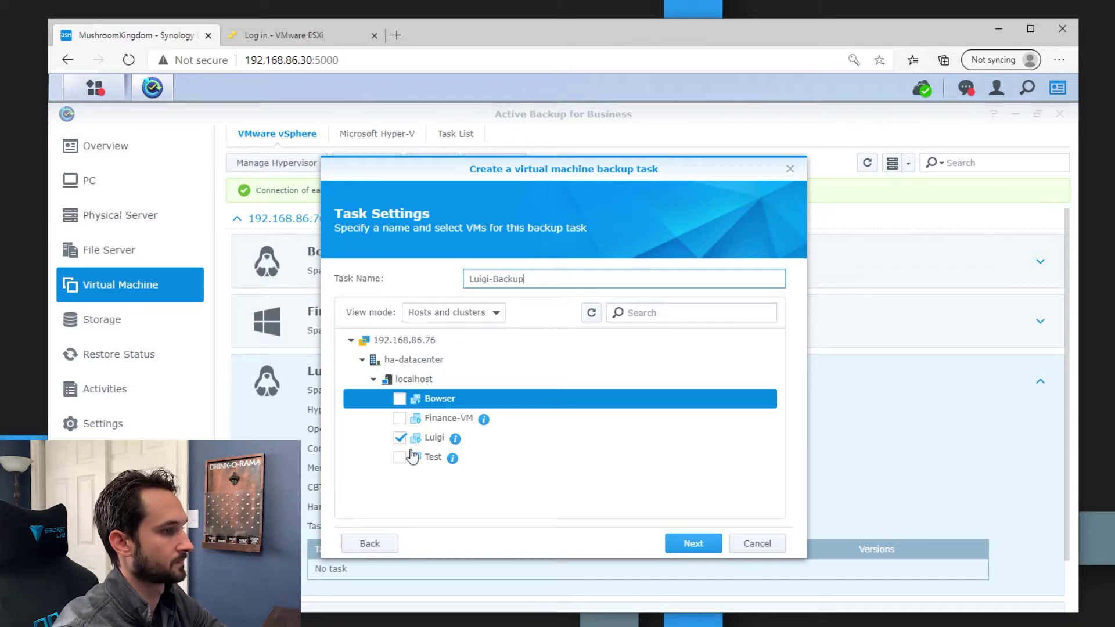
pyautogui.click(712, 545)
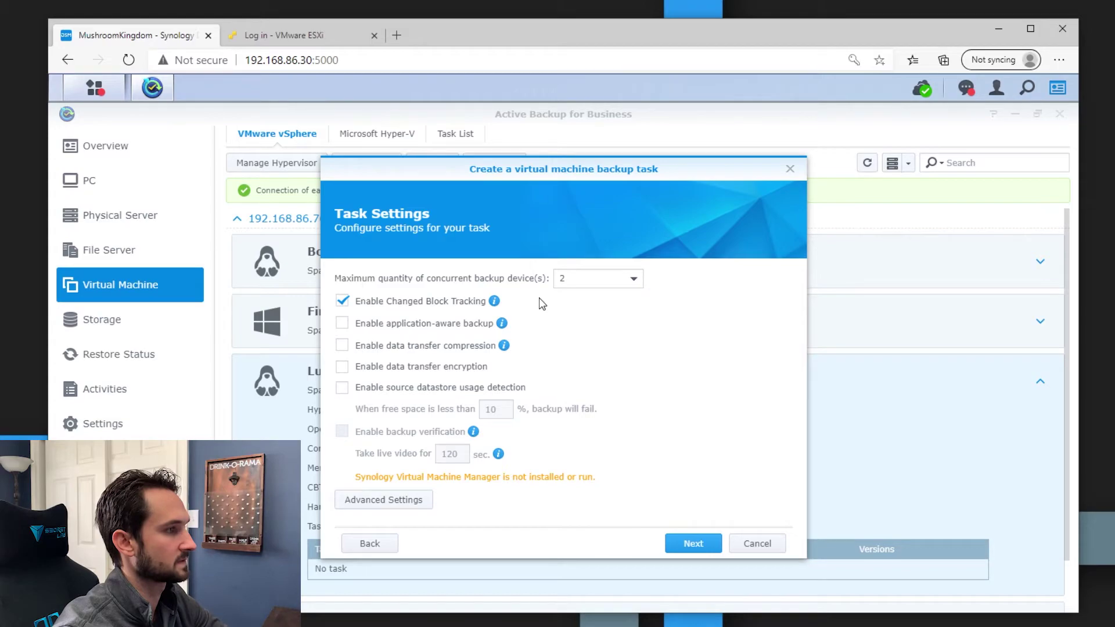
# Examine the task's advanced script and credential settings for Luigi without saving any changes.
pyautogui.moveTo(503, 346)
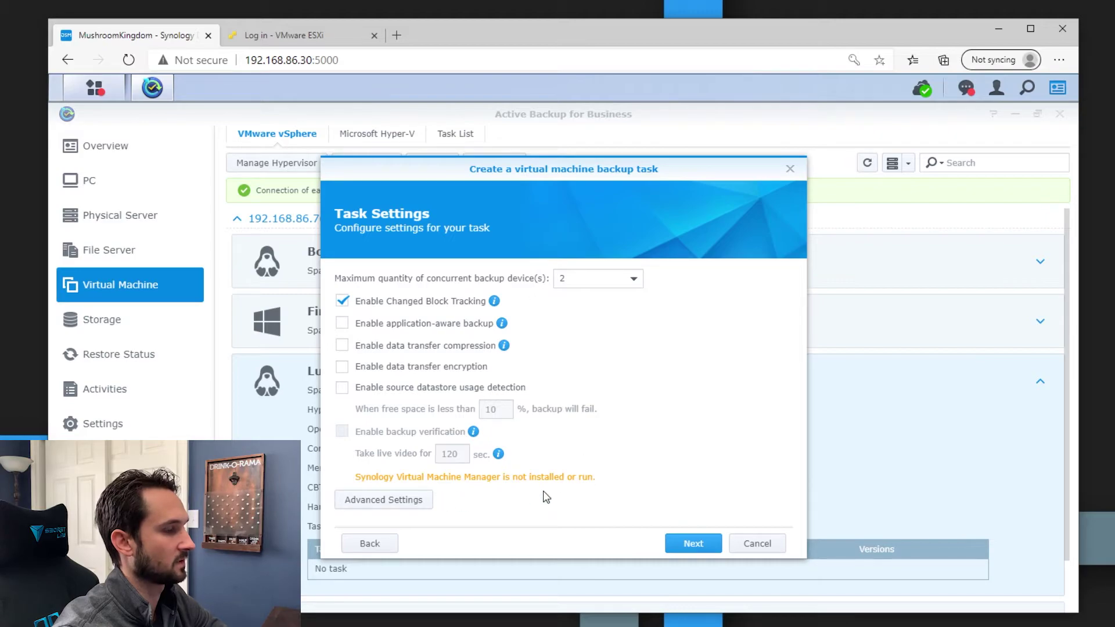
pyautogui.click(410, 502)
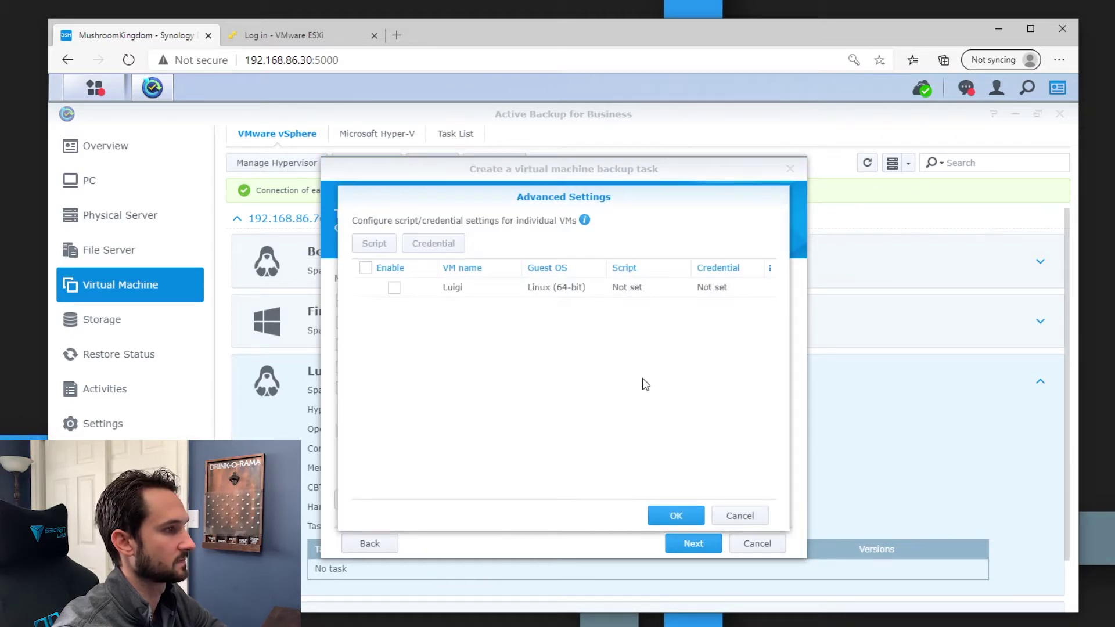
pyautogui.click(394, 287)
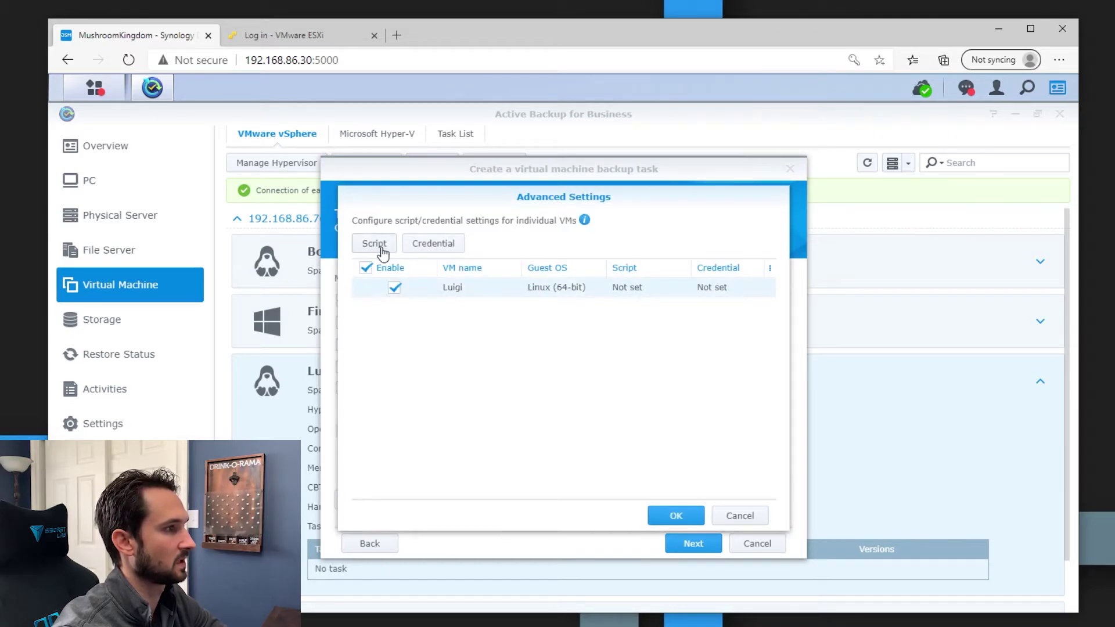
pyautogui.click(736, 522)
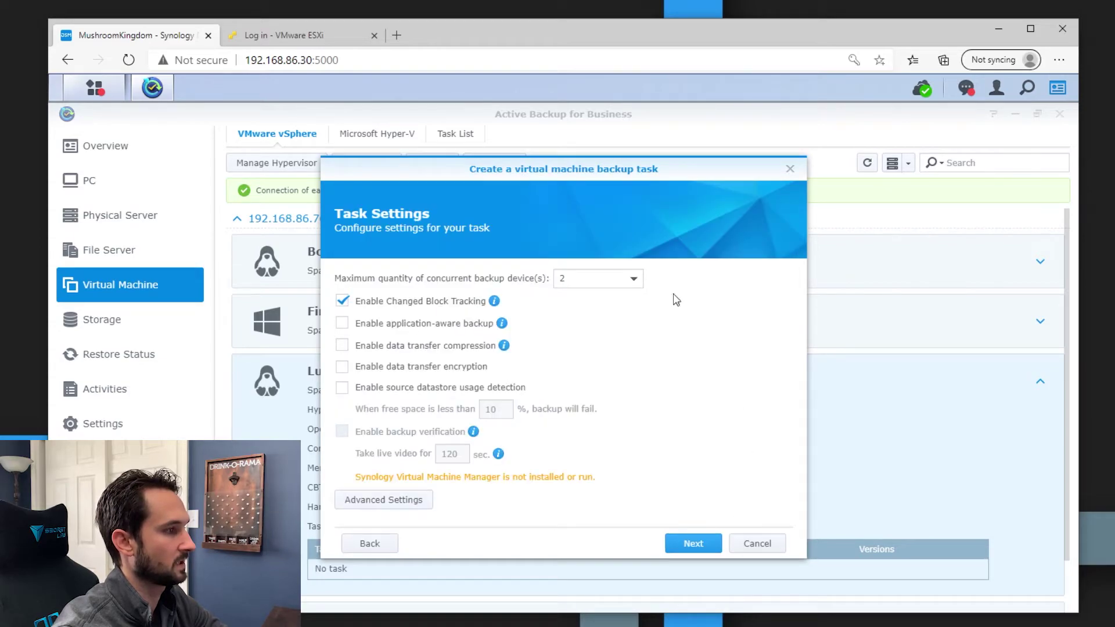
# Keep the default task settings and schedule the backup to run only on Sundays.
pyautogui.click(697, 543)
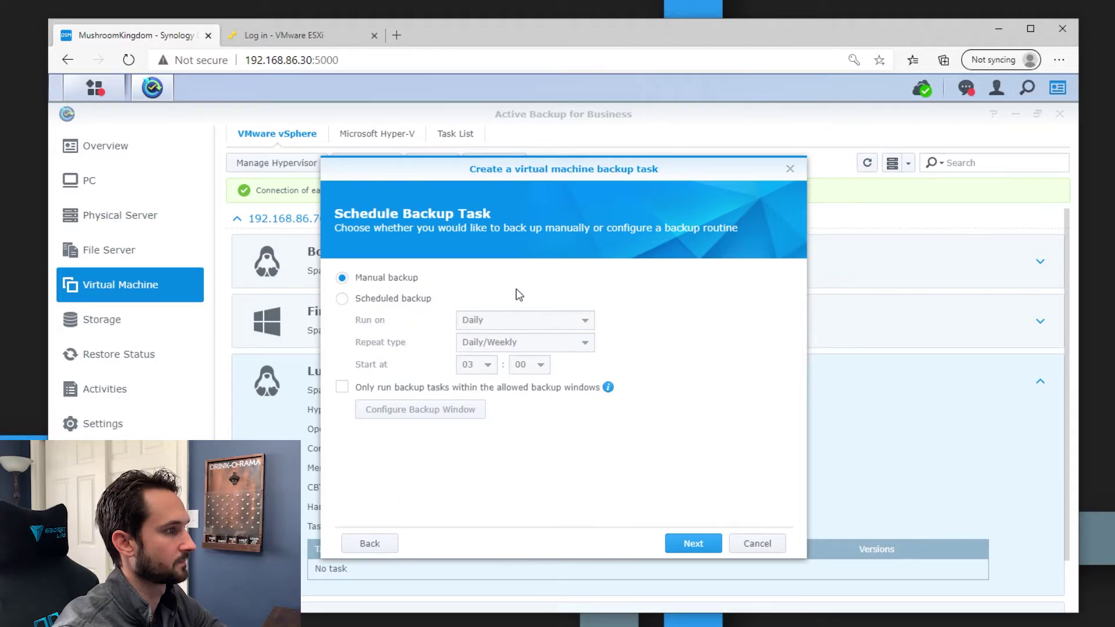
pyautogui.click(342, 299)
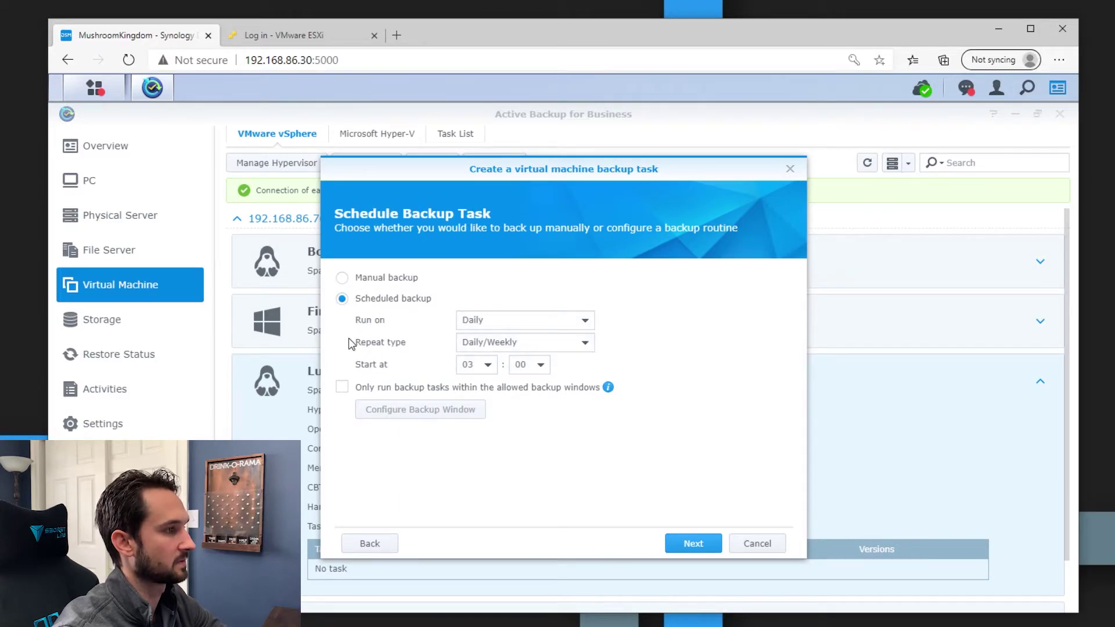
pyautogui.click(572, 327)
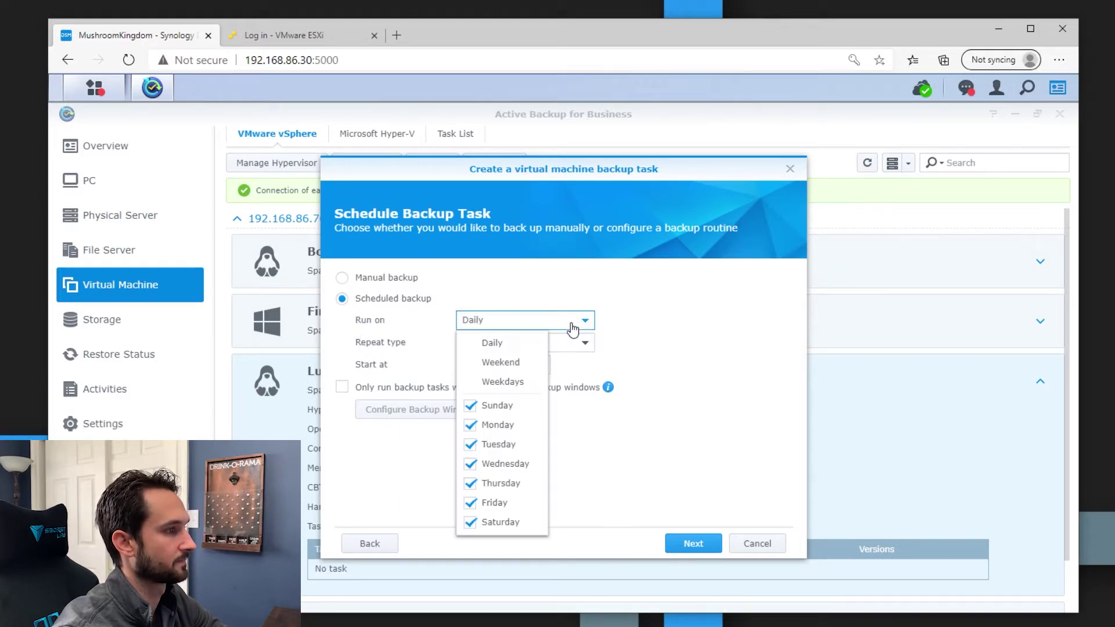
pyautogui.click(525, 367)
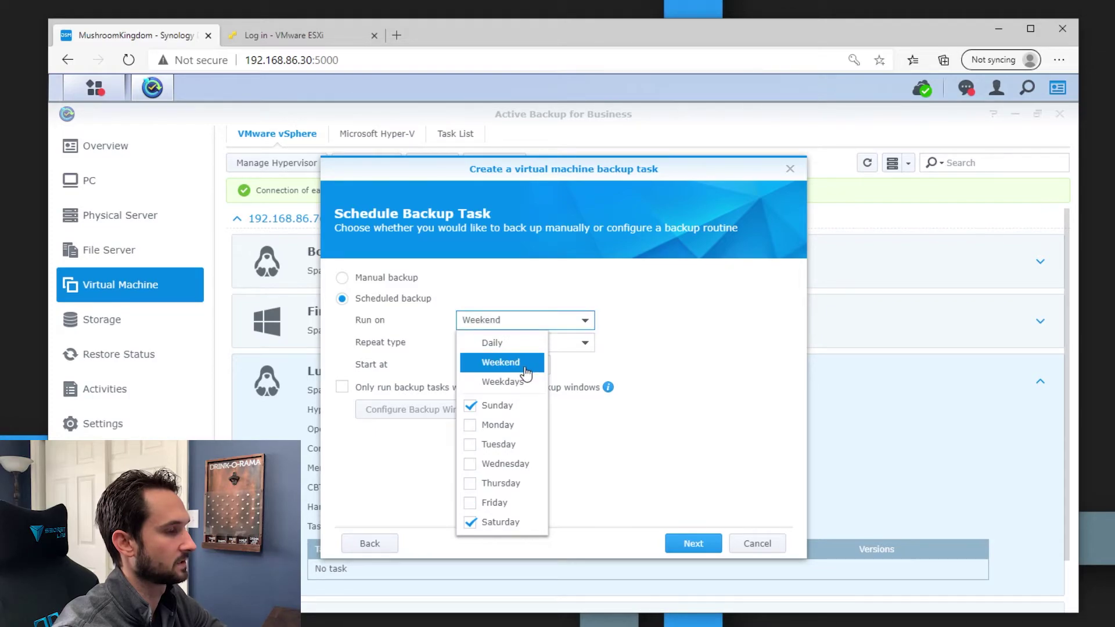
pyautogui.click(471, 524)
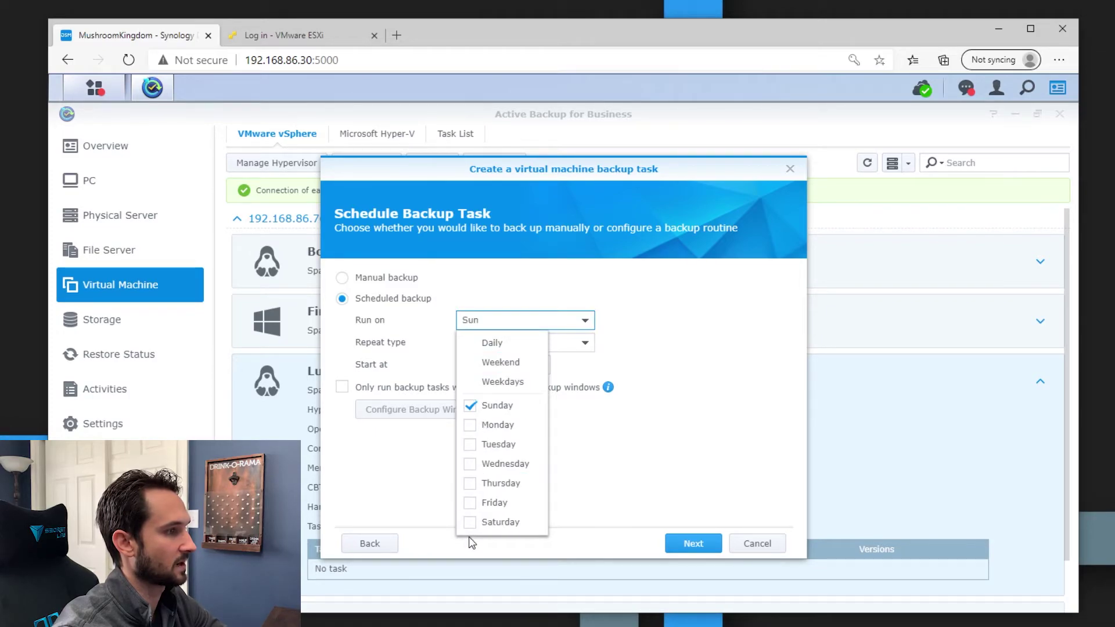
pyautogui.click(599, 452)
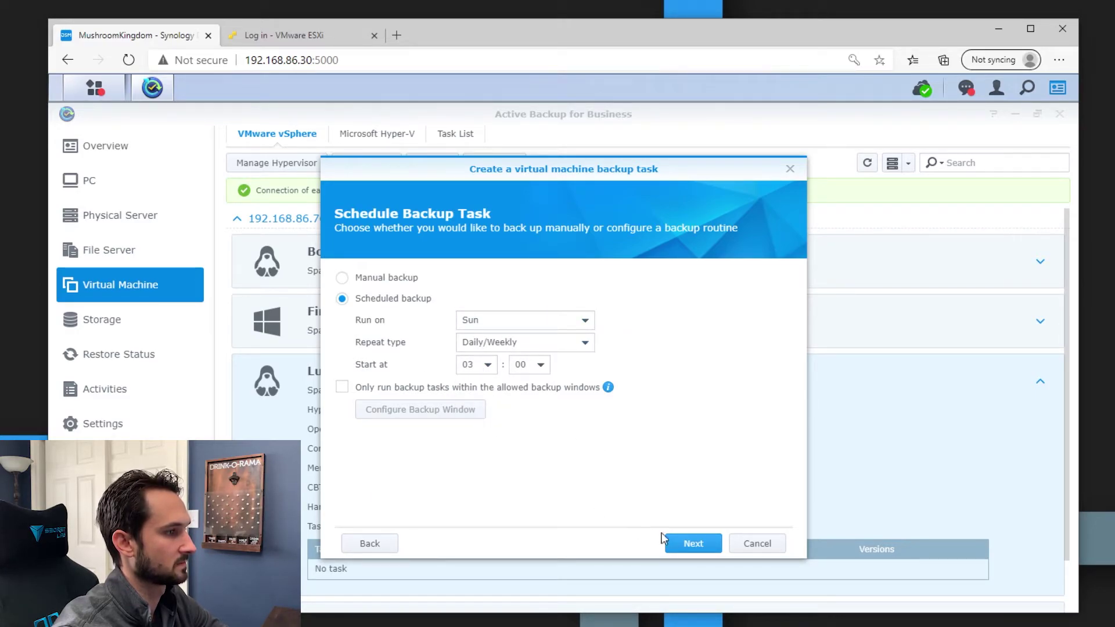
pyautogui.click(693, 543)
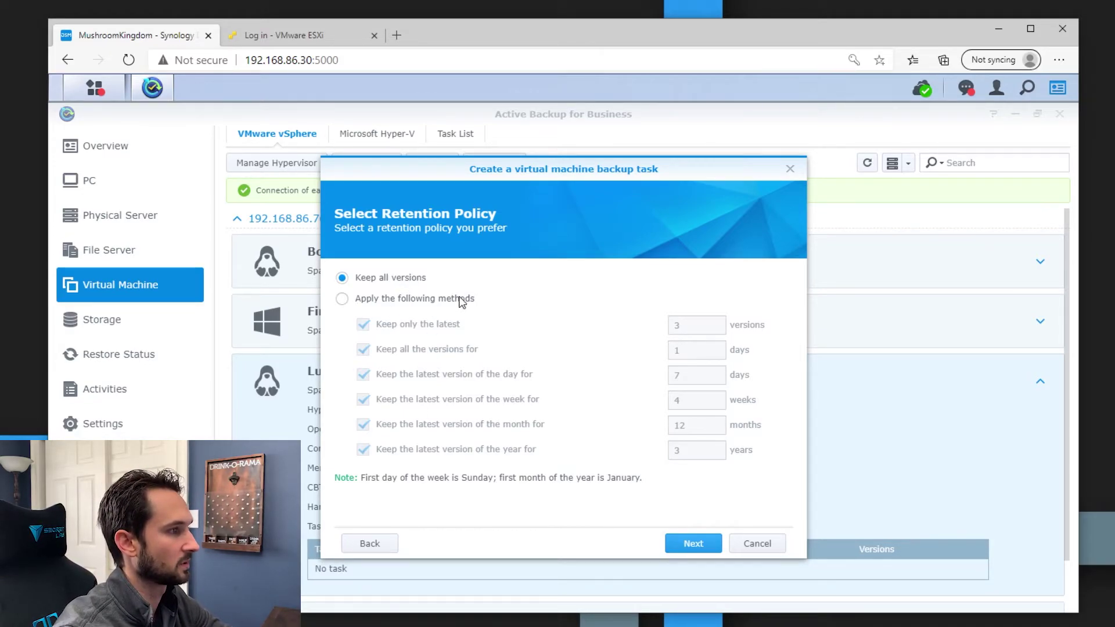
# Apply the default rotating retention methods instead of keeping all versions, and accept the default restoration privileges.
pyautogui.click(372, 300)
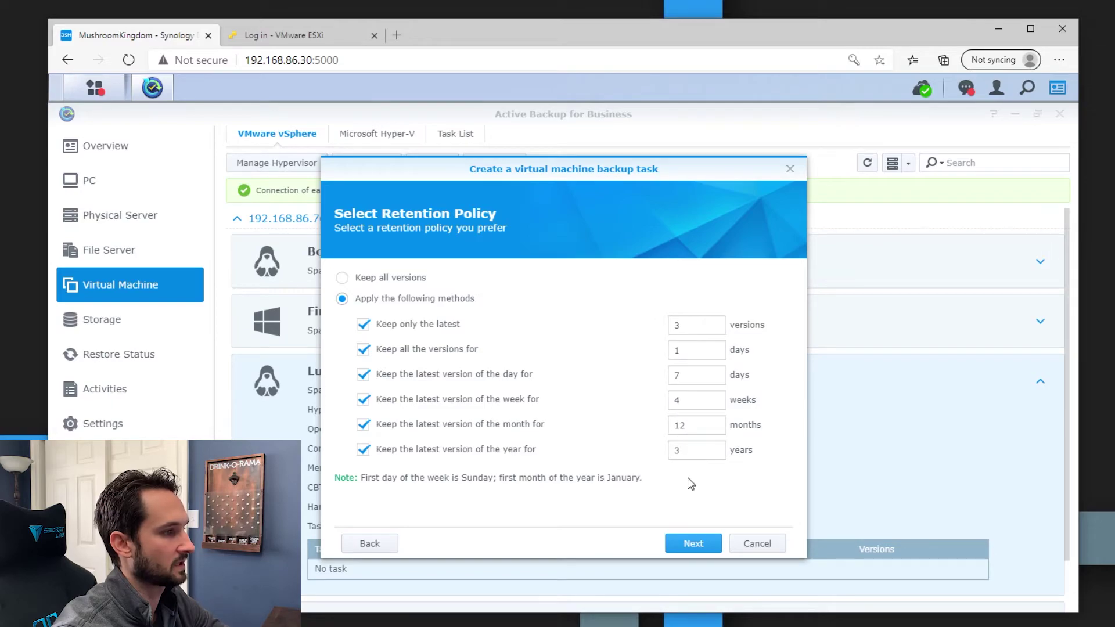
pyautogui.click(694, 544)
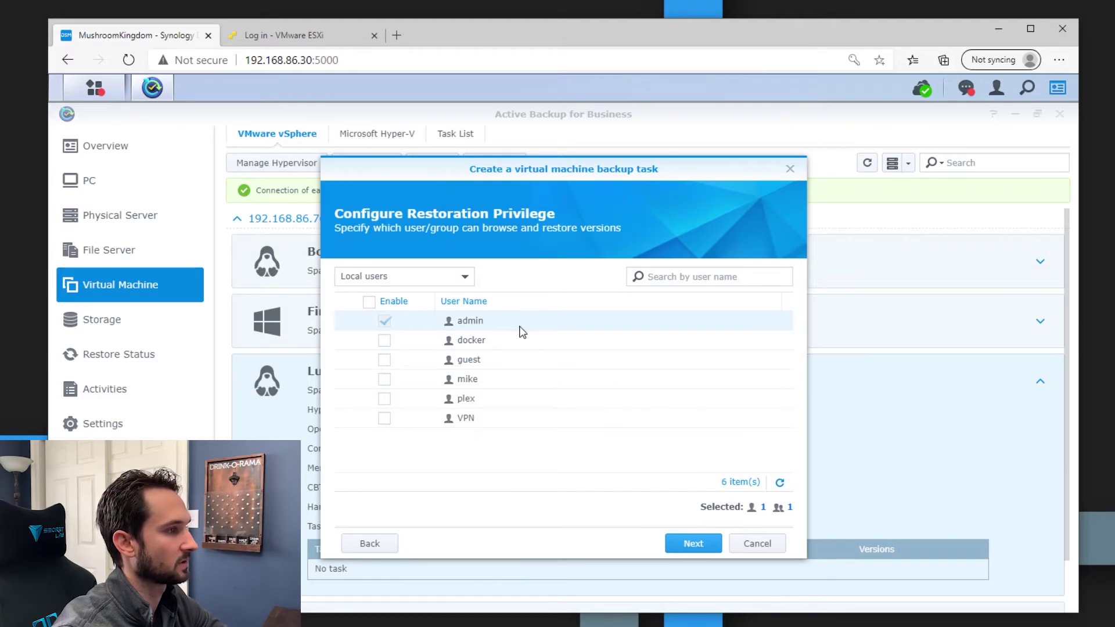
pyautogui.click(707, 546)
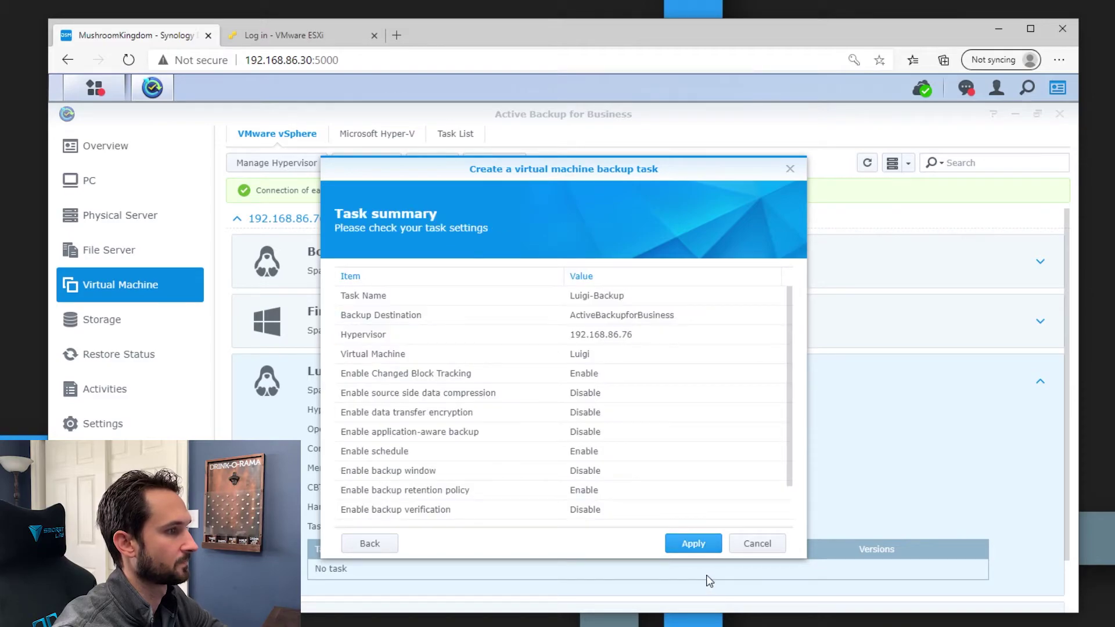
# Review the task summary, apply the Luigi-Backup task, and start its backup immediately.
pyautogui.scroll(-2, 624, 331)
pyautogui.scroll(2, 622, 341)
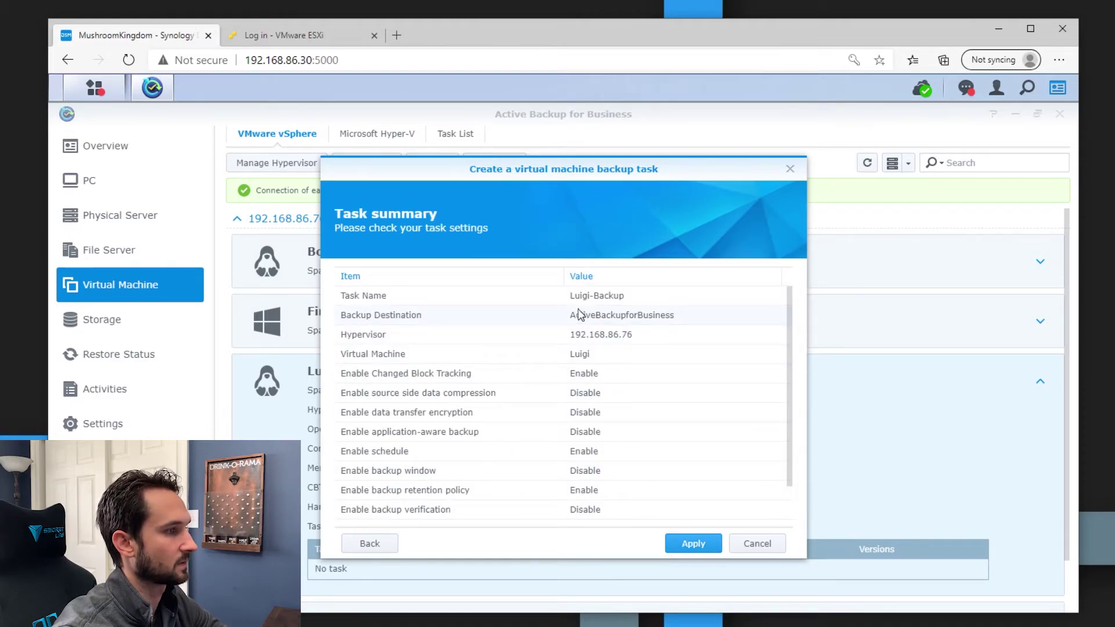
pyautogui.click(691, 544)
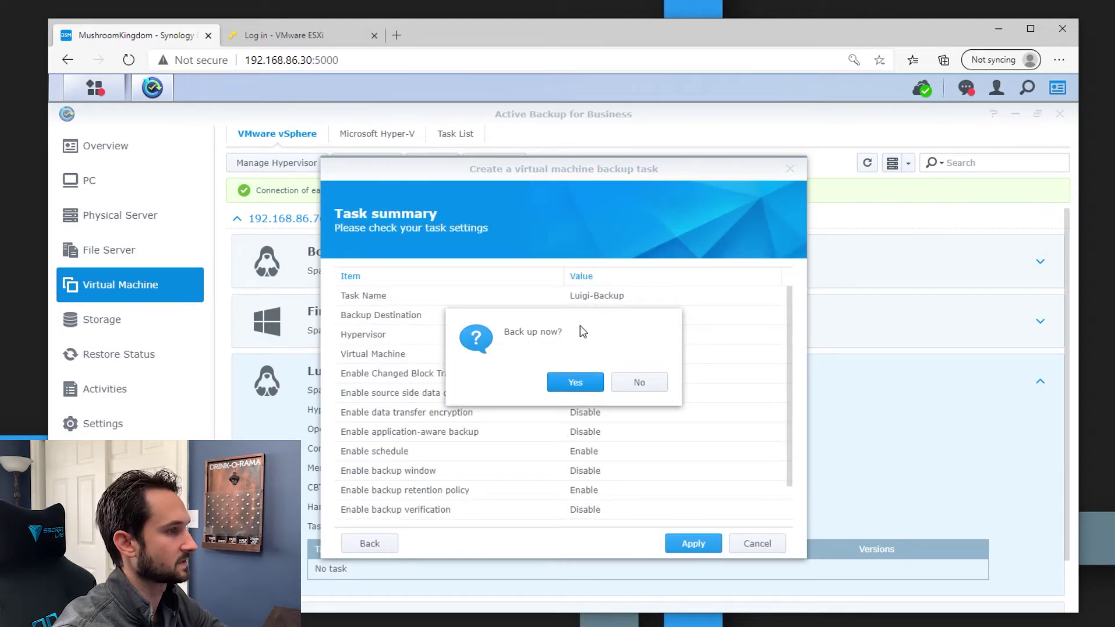
pyautogui.click(576, 382)
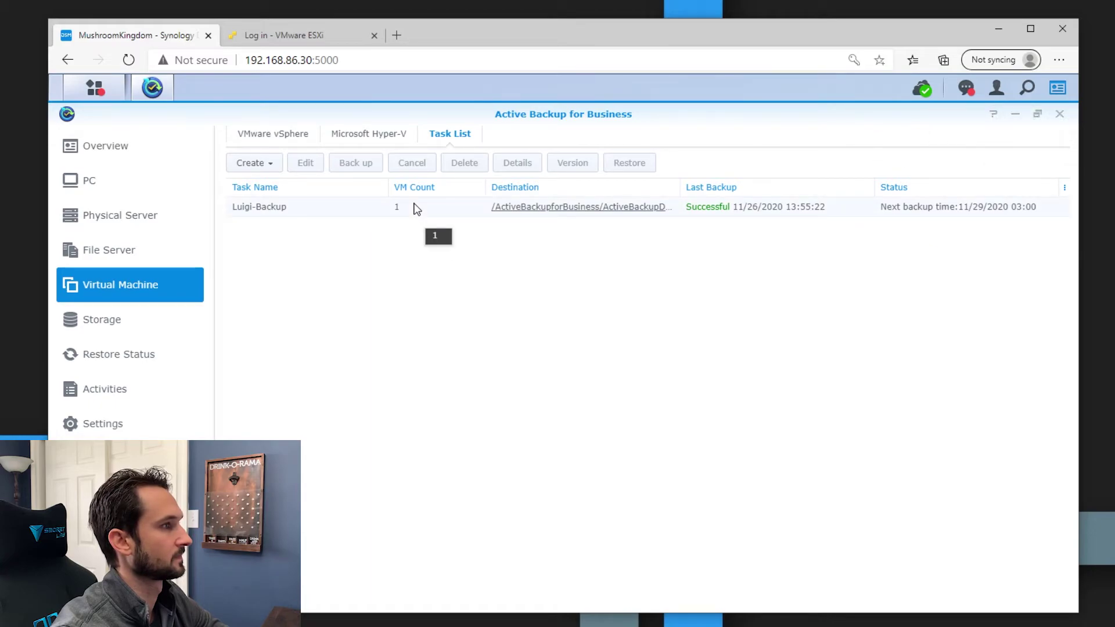
# Examine the status details and backup version information of the Luigi-Backup task.
pyautogui.click(333, 206)
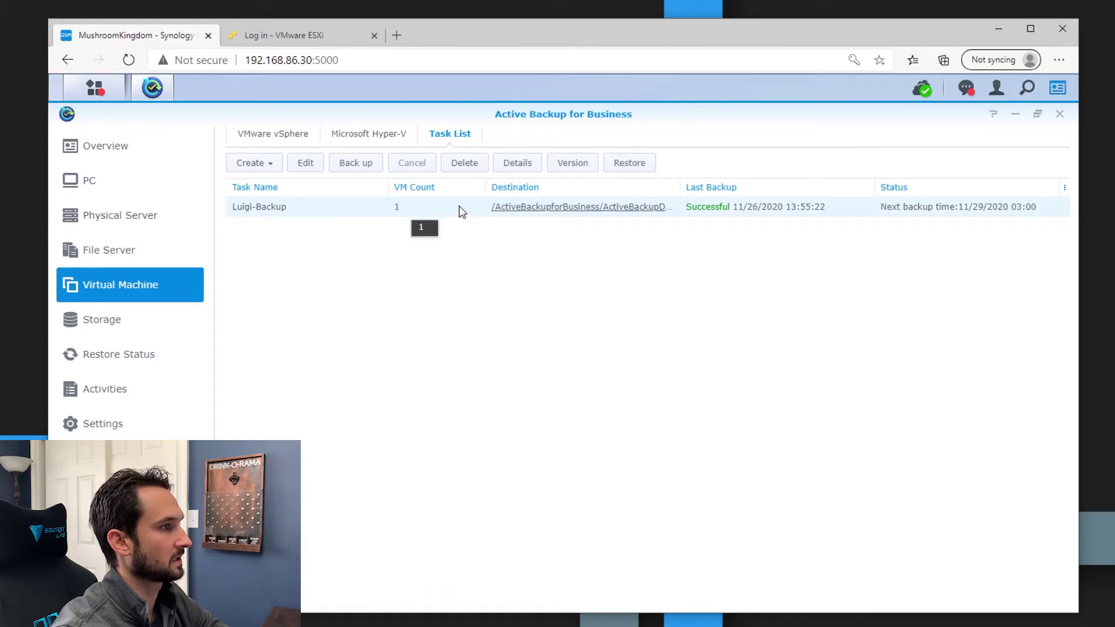
pyautogui.click(517, 167)
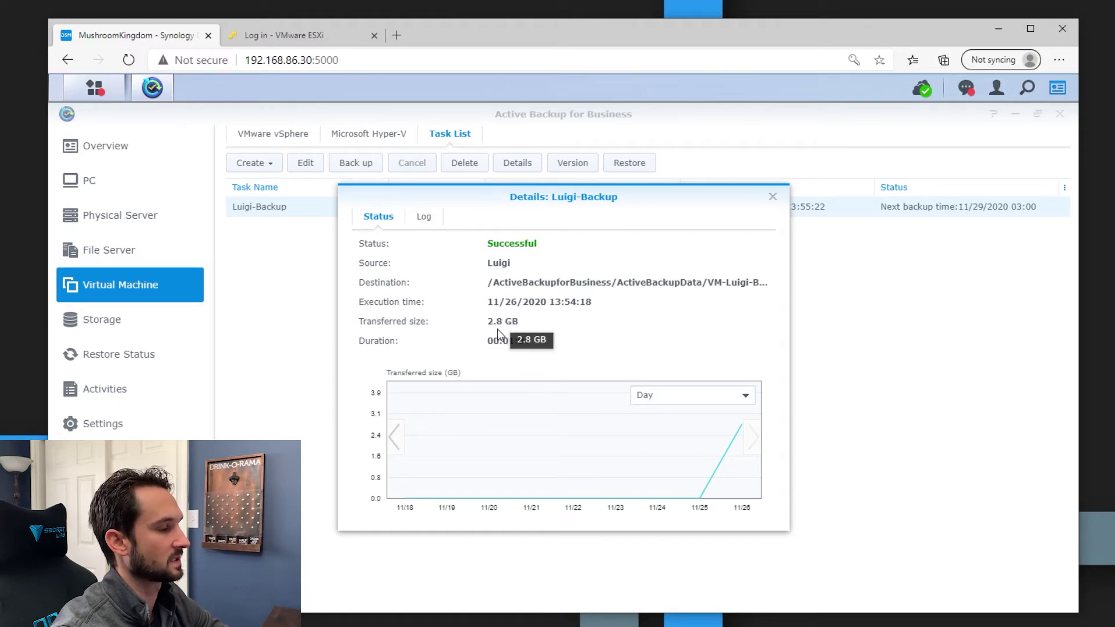
pyautogui.click(773, 197)
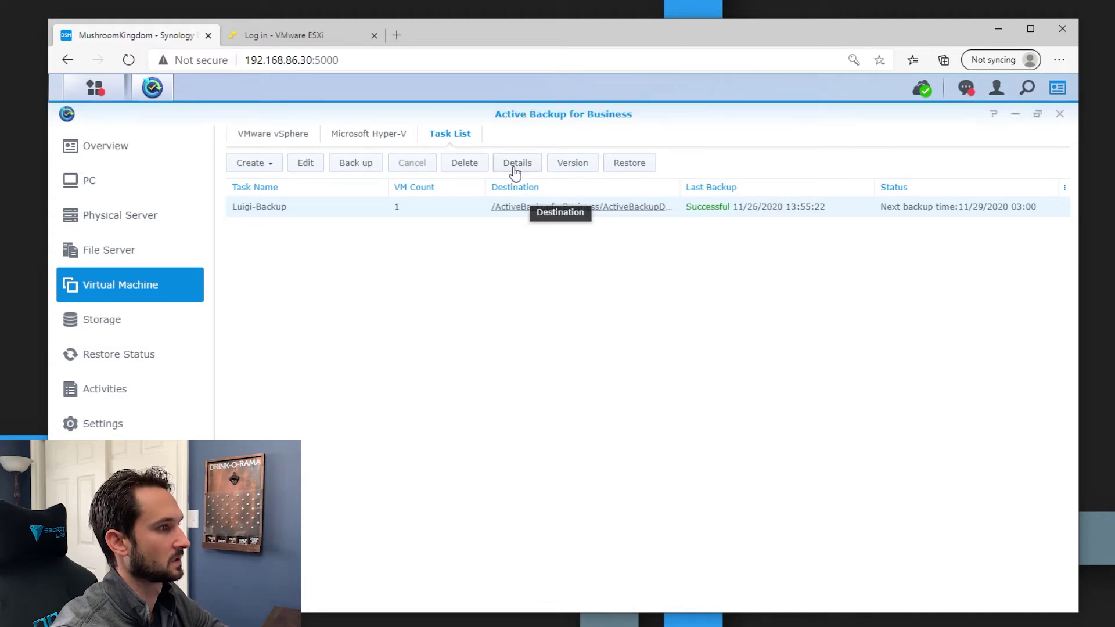
pyautogui.click(572, 166)
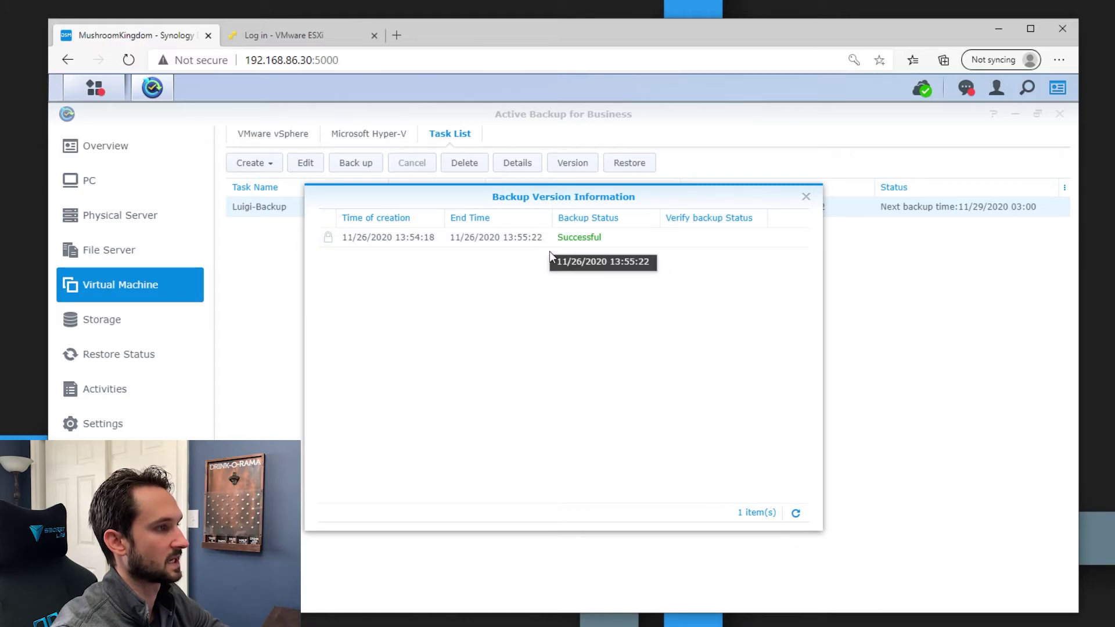
pyautogui.click(805, 196)
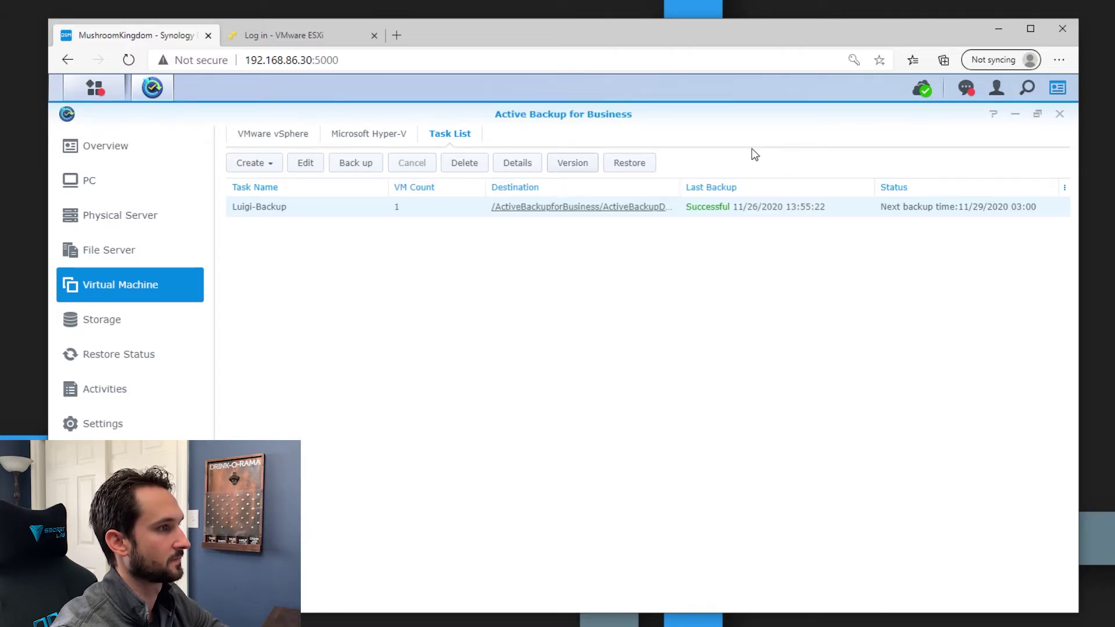
# Examine the restore options for Luigi-Backup, comparing Instant Restore with Full Virtual Machine Restore to VMware vSphere, and cancel the wizard.
pyautogui.click(635, 166)
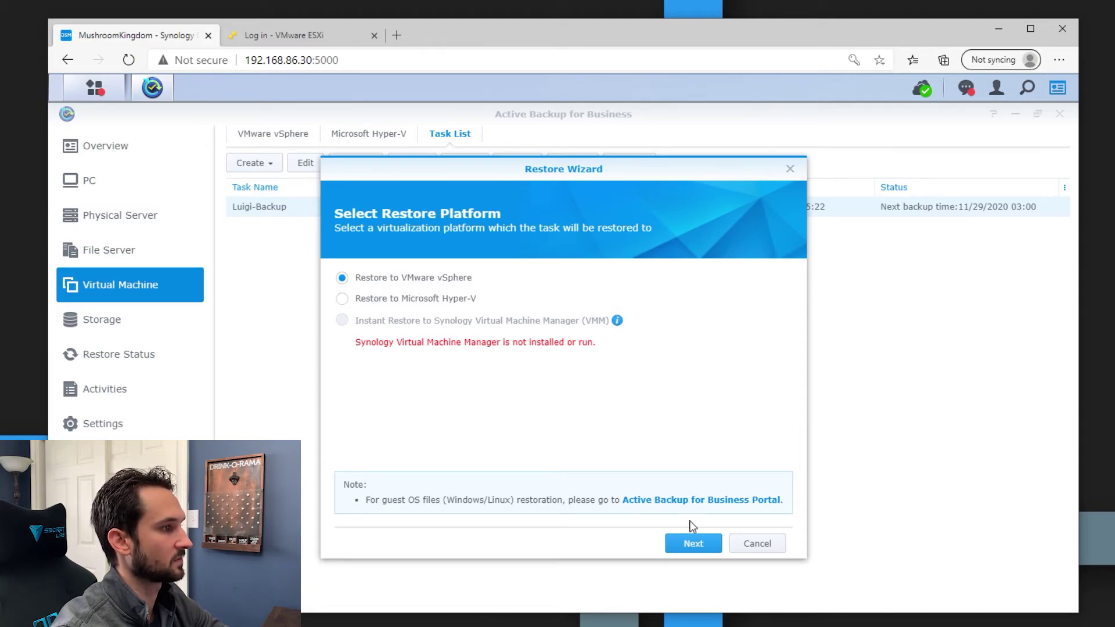
pyautogui.click(694, 543)
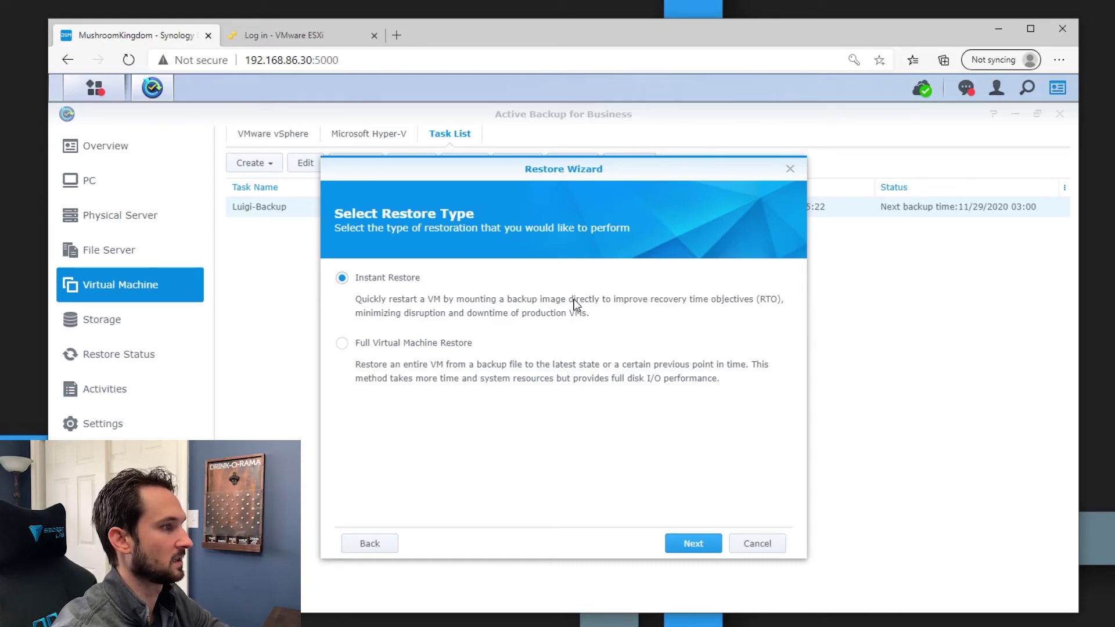
pyautogui.click(370, 345)
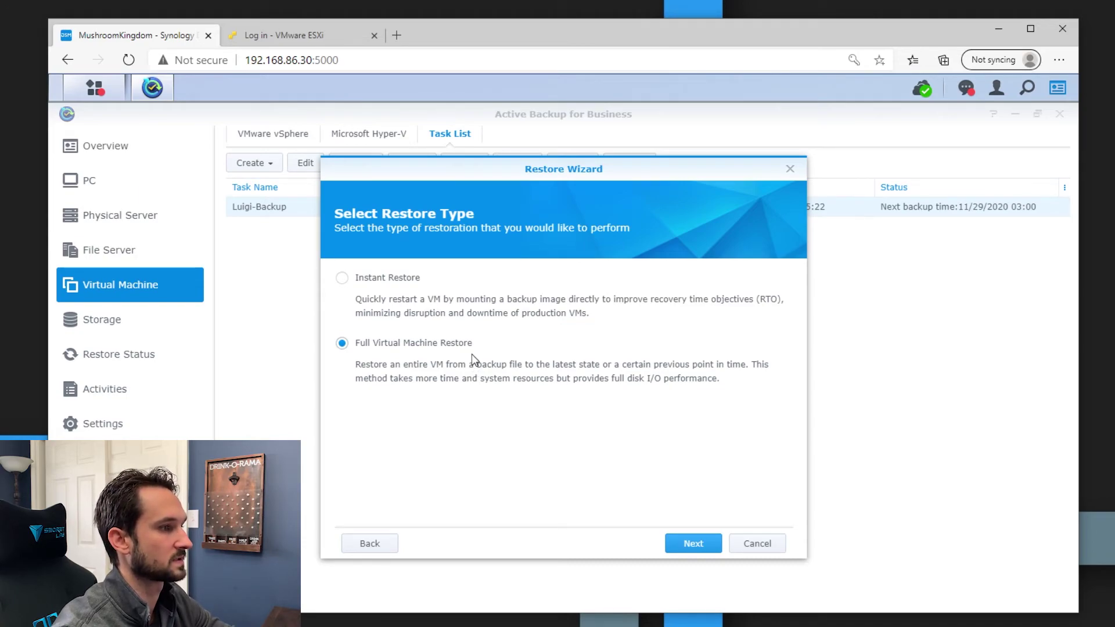
pyautogui.click(406, 283)
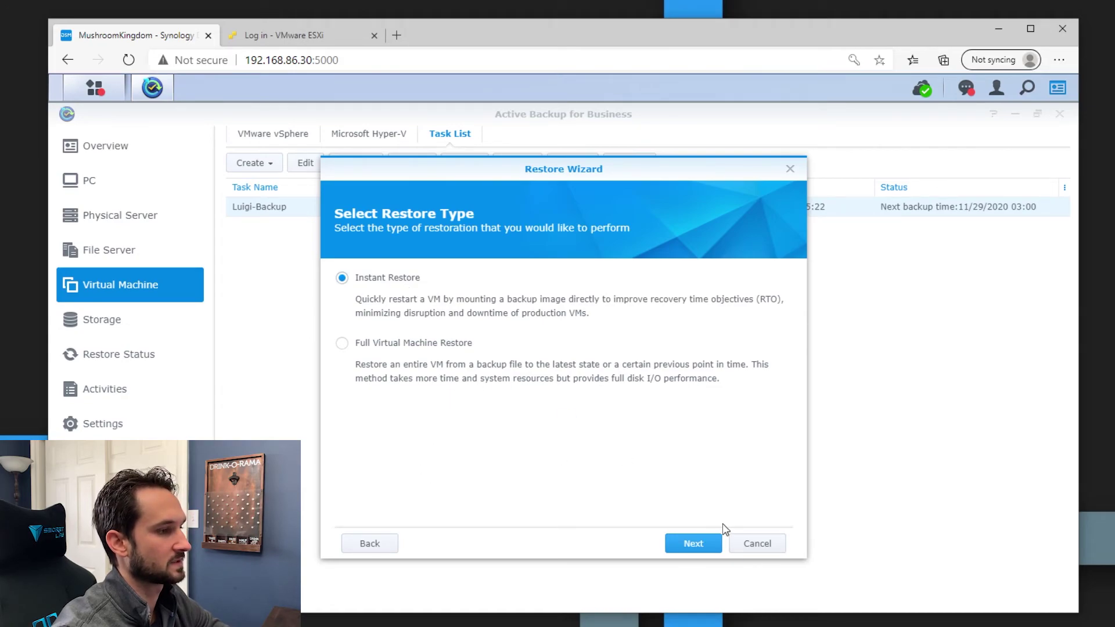
pyautogui.click(752, 543)
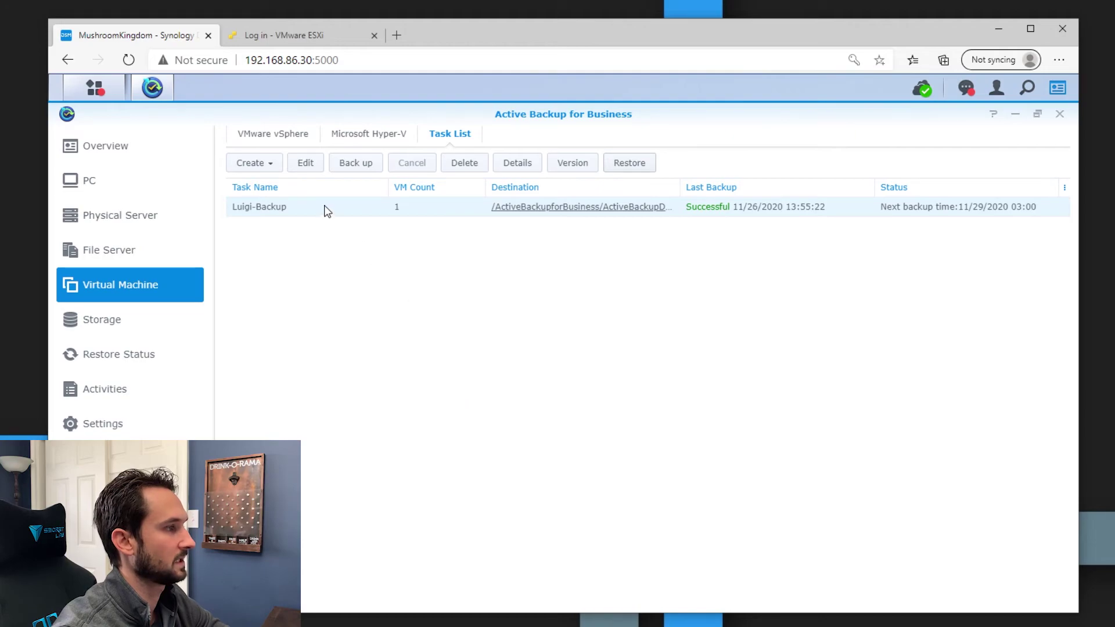
# Open the Luigi-Backup task for editing to view its virtual machine selection, and close it without changing anything.
pyautogui.click(301, 165)
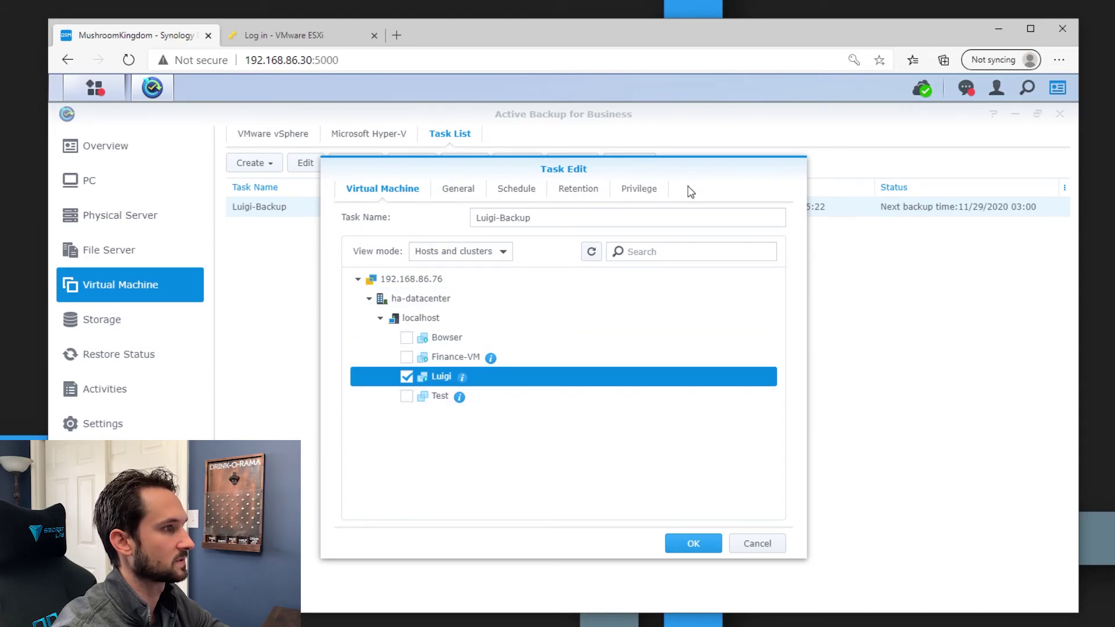
pyautogui.click(764, 544)
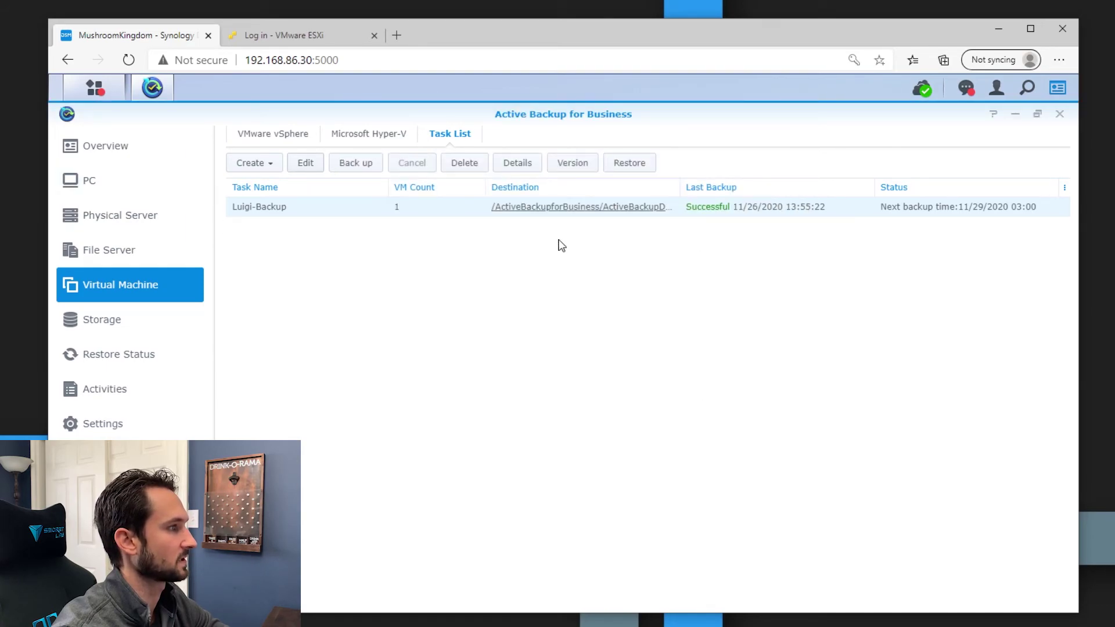
# Examine the device count details of the ActiveBackupforBusiness storage and the overview of protected devices, backup calendar, storage status and logs.
pyautogui.click(135, 321)
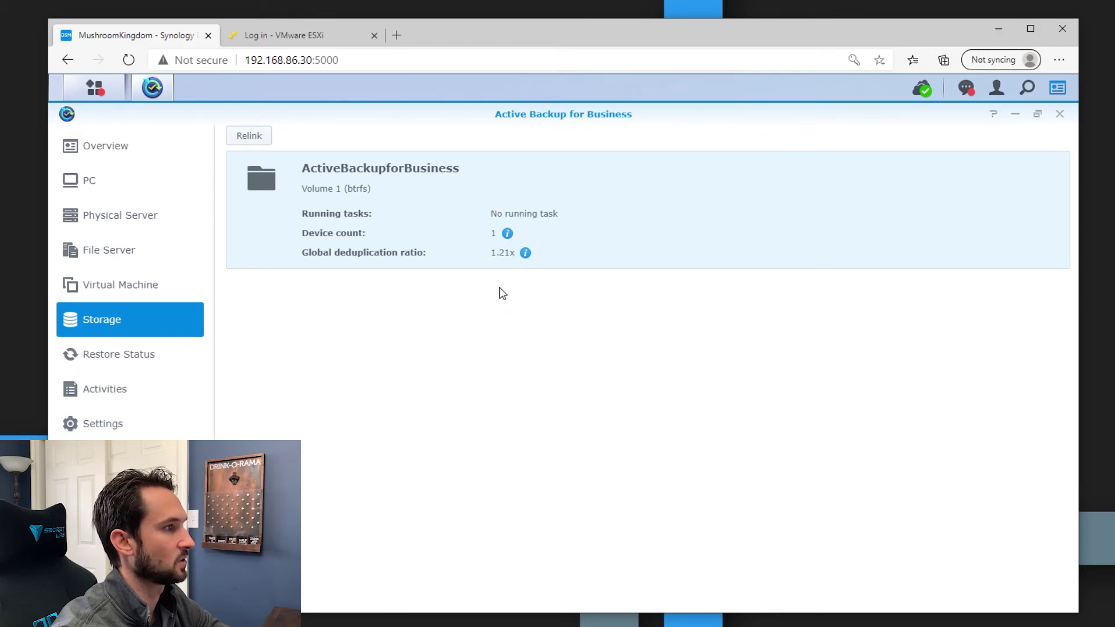
pyautogui.moveTo(507, 236)
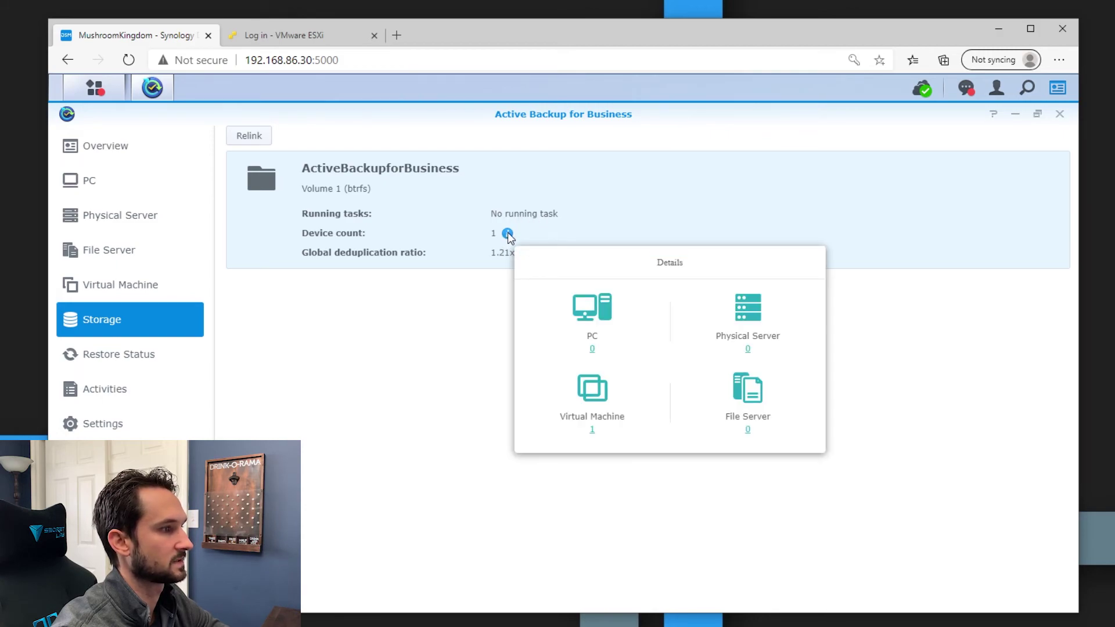
pyautogui.click(111, 149)
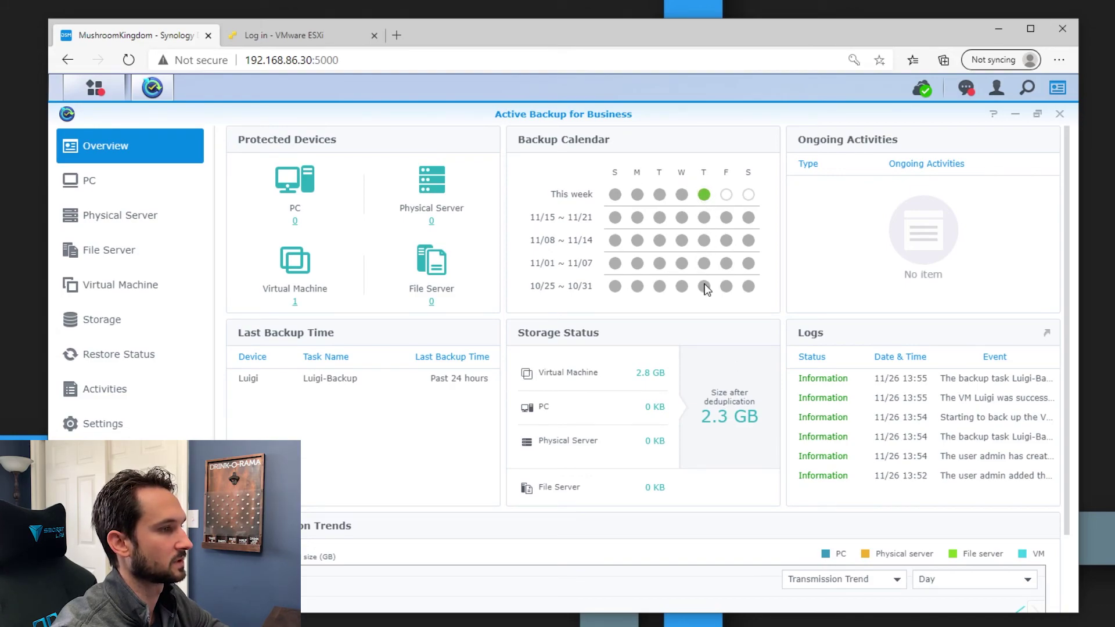
pyautogui.scroll(-2, 500, 347)
pyautogui.scroll(2, 497, 378)
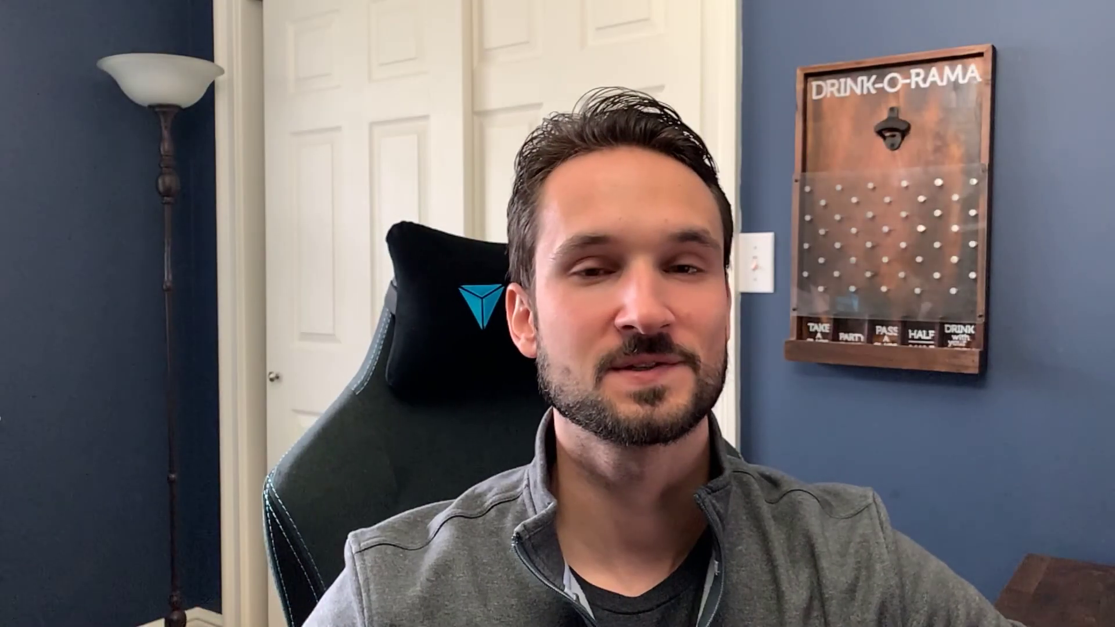